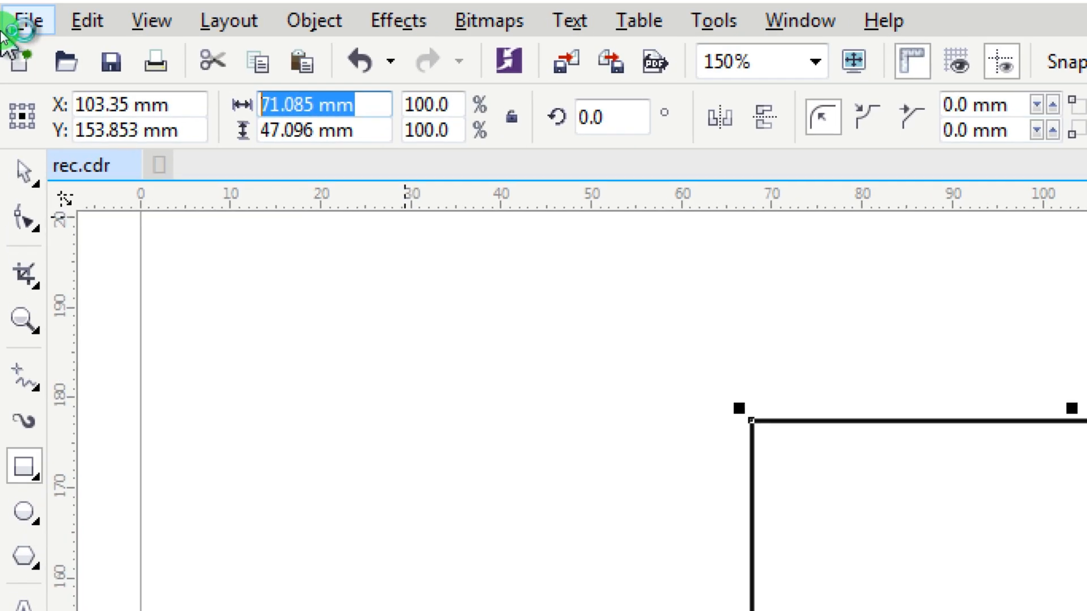
# Set the rectangle's size to 88 mm wide by 54 mm high and move it slightly upward.
pyautogui.write('88')
pyautogui.press('Tab')
pyautogui.write('54')
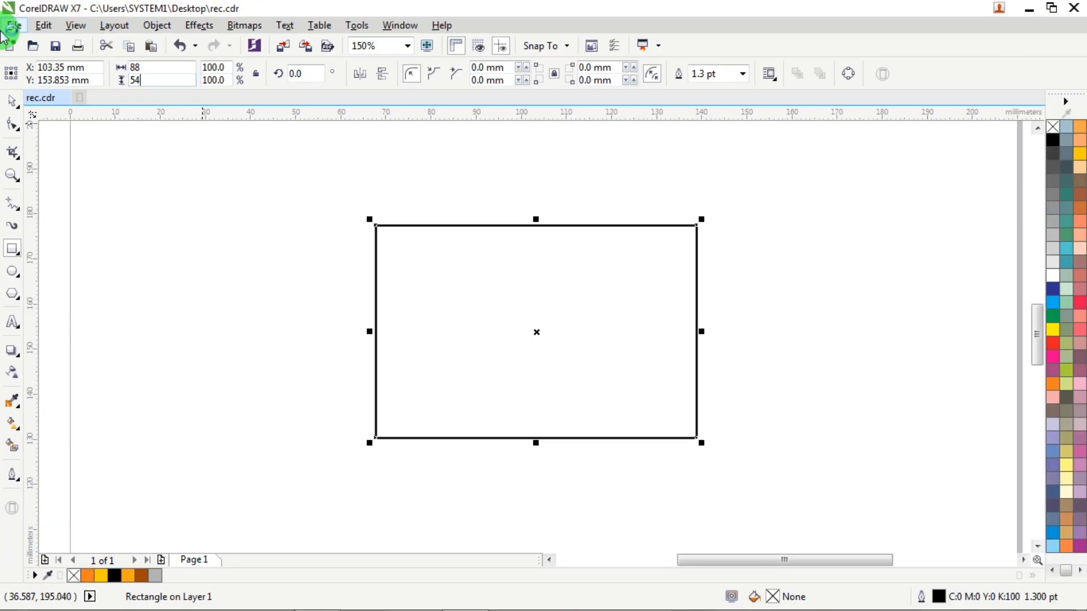
pyautogui.press('Return')
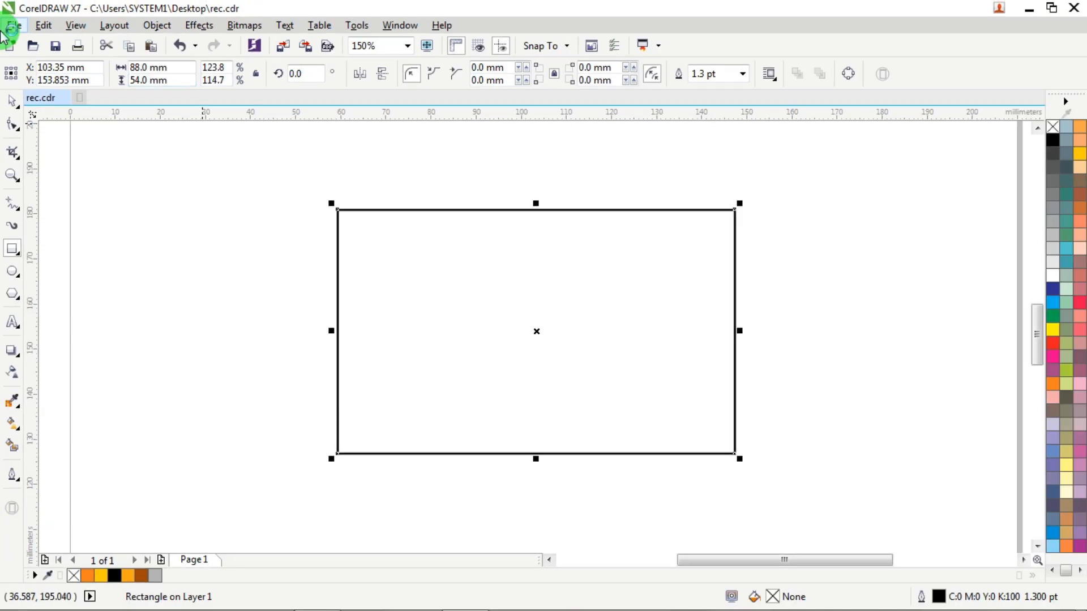
pyautogui.click(13, 104)
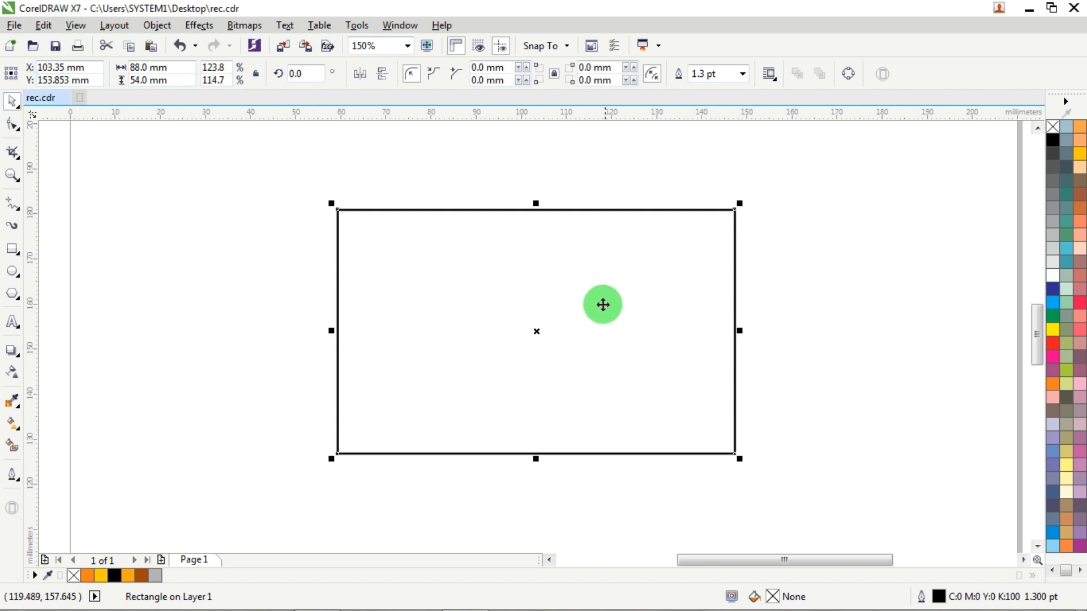
pyautogui.moveTo(602, 304); pyautogui.dragTo(601, 291)
# Copy the rectangle, paste it in place, and narrow the copy from its right side to about 42 mm wide.
pyautogui.rightClick(594, 271)
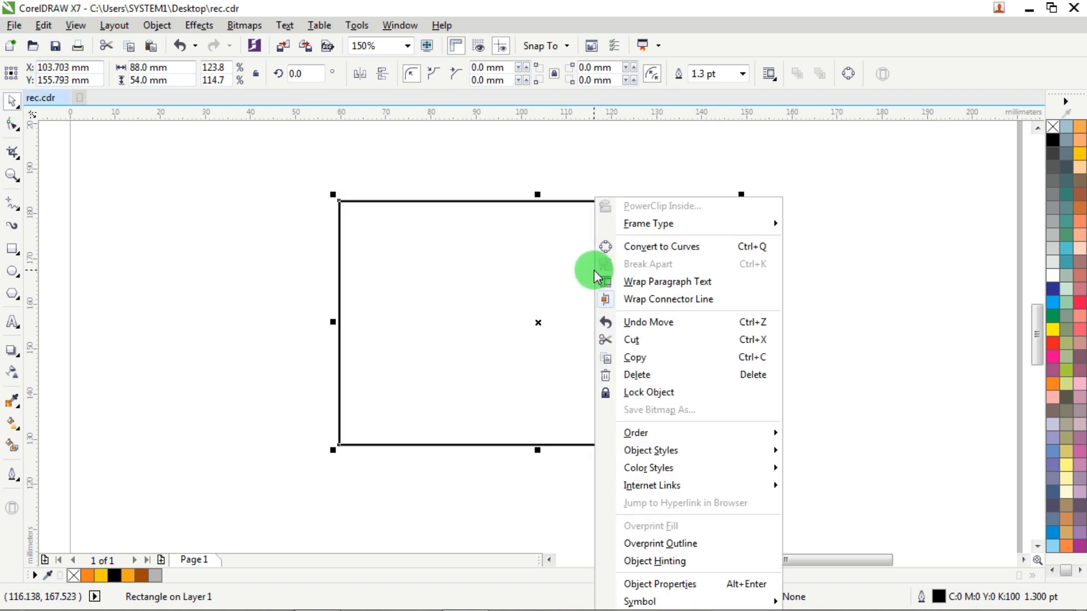
pyautogui.click(638, 356)
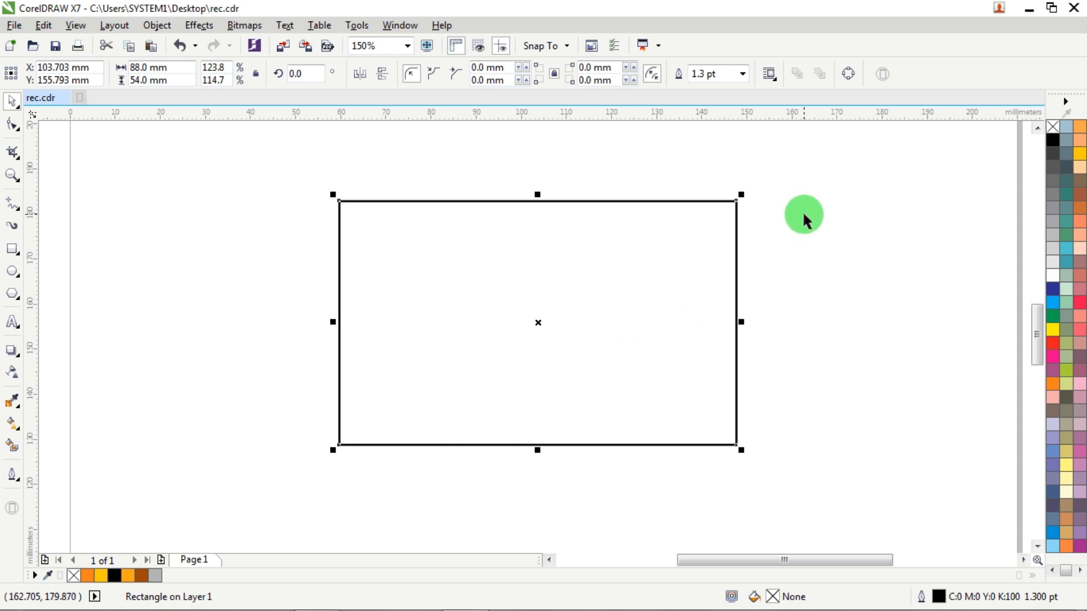
pyautogui.rightClick(803, 170)
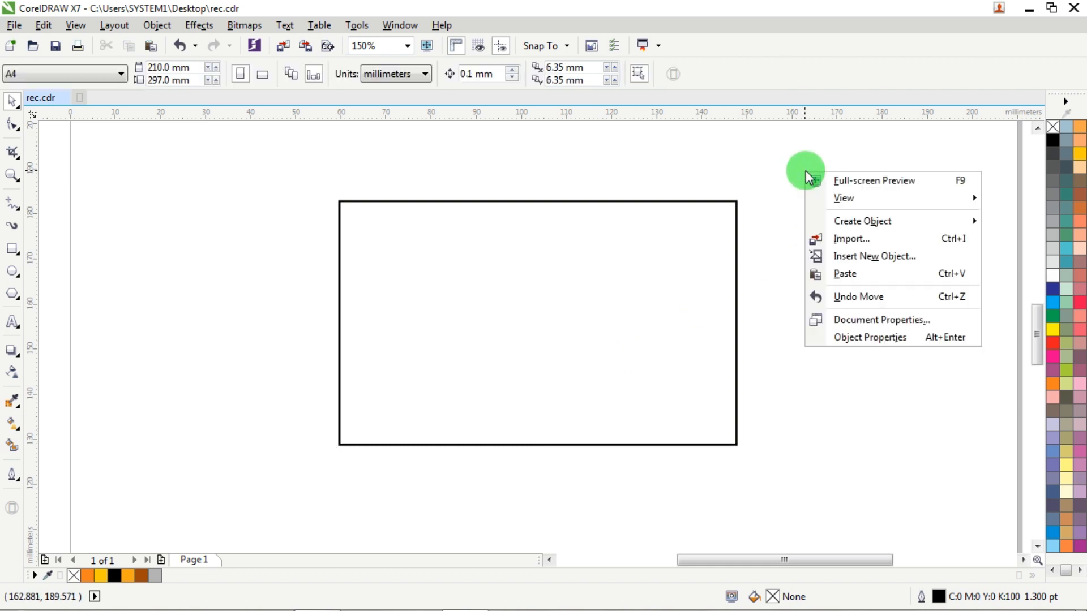
pyautogui.click(846, 276)
pyautogui.moveTo(737, 320); pyautogui.dragTo(532, 321)
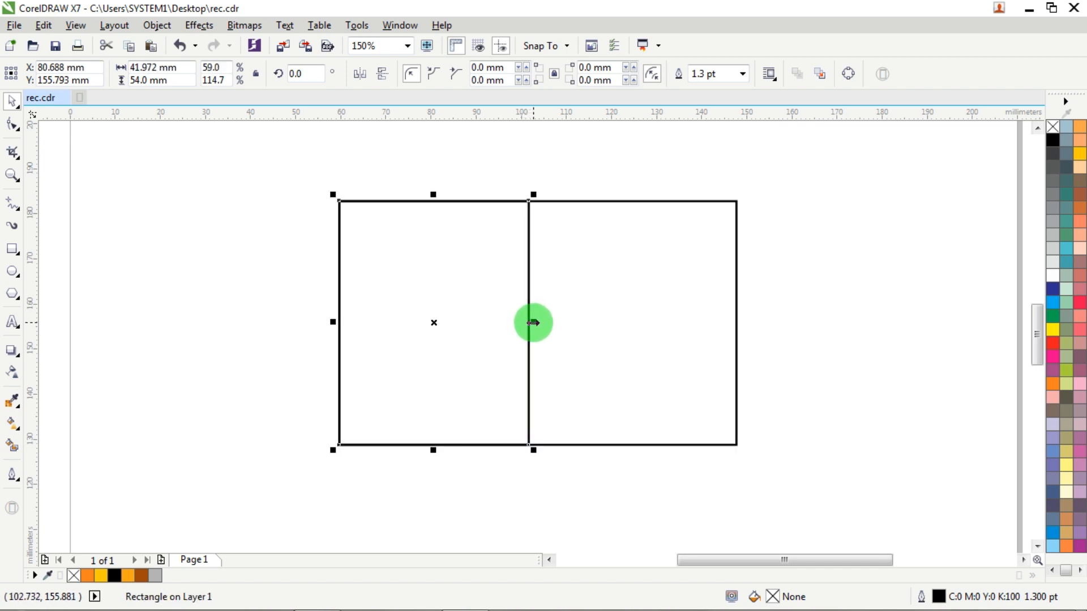
# Fill the narrowed rectangle with black and remove its outline.
pyautogui.click(1054, 140)
pyautogui.rightClick(1052, 127)
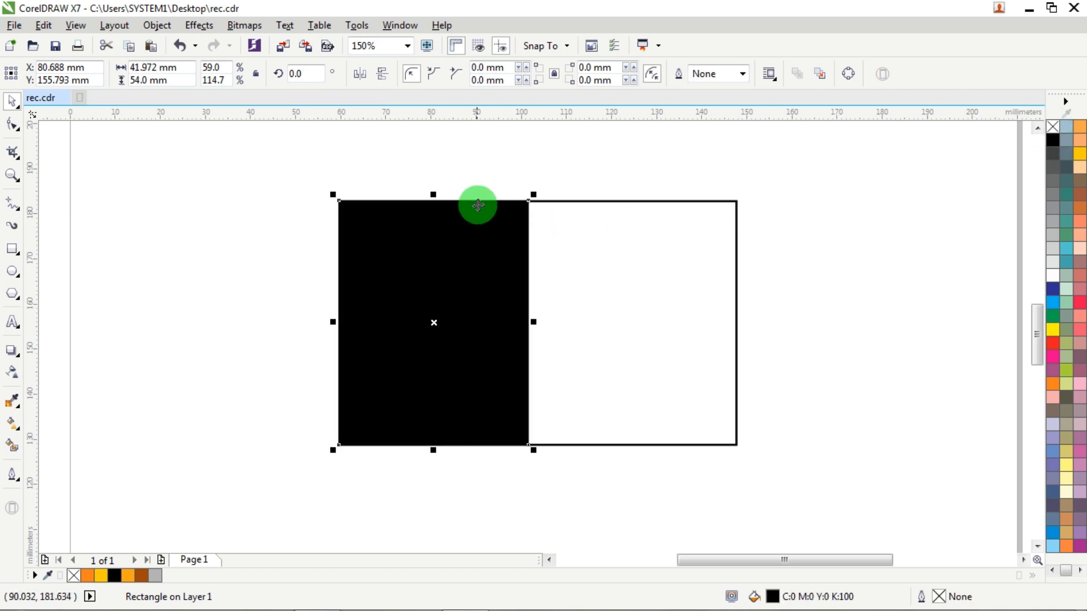
pyautogui.click(640, 194)
# Convert the black rectangle to curves and move its upper-right node inward so its right edge slants.
pyautogui.click(508, 237)
pyautogui.rightClick(512, 237)
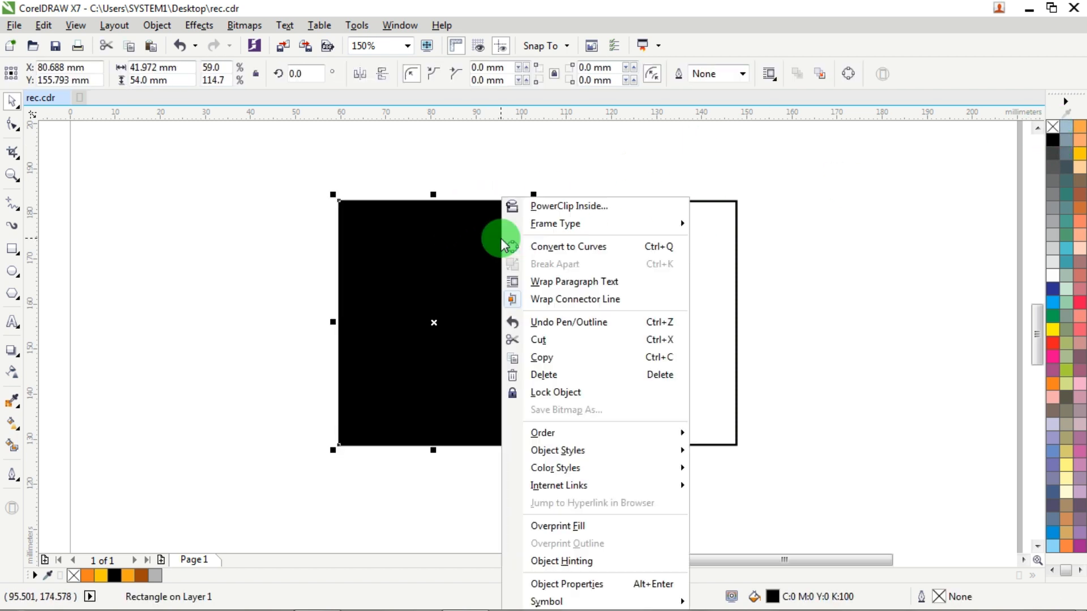
pyautogui.click(622, 247)
pyautogui.click(12, 123)
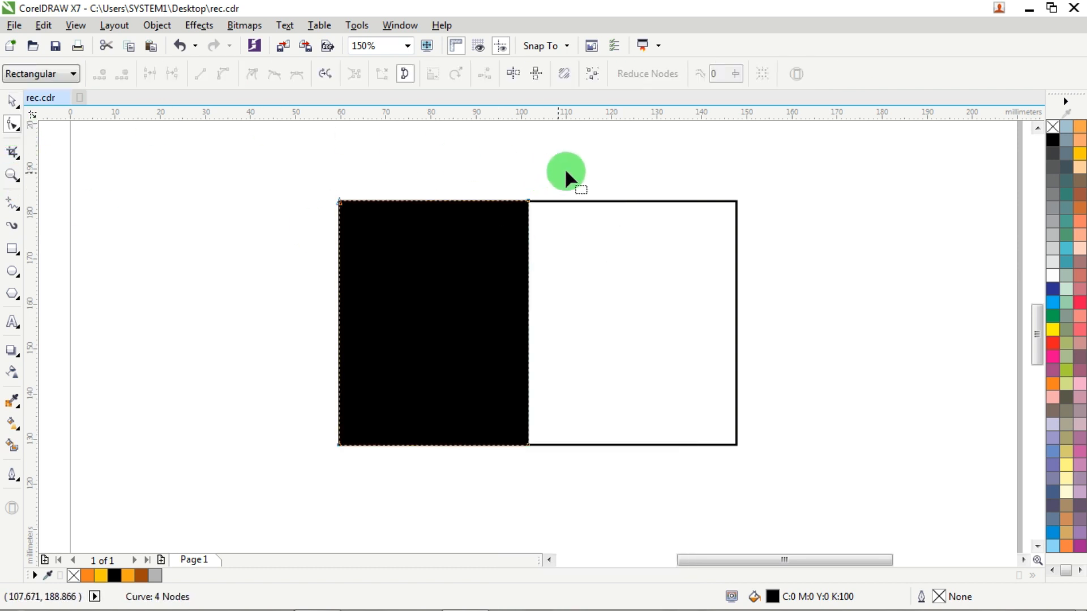
pyautogui.moveTo(565, 173); pyautogui.dragTo(439, 192)
pyautogui.scroll(3, 442, 203)
pyautogui.scroll(-4, 439, 192)
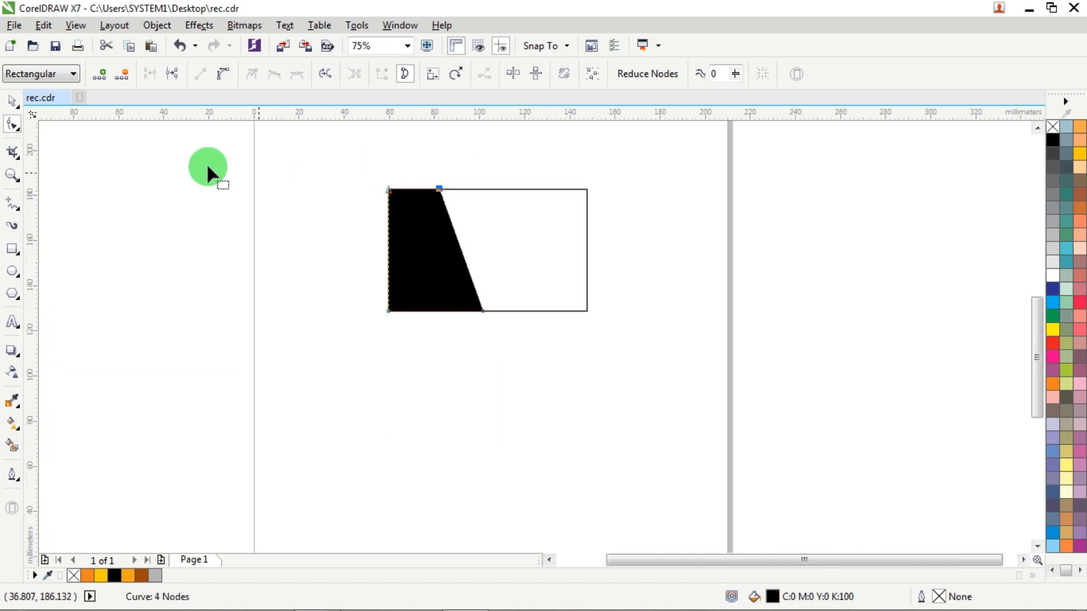
pyautogui.click(12, 102)
pyautogui.click(251, 169)
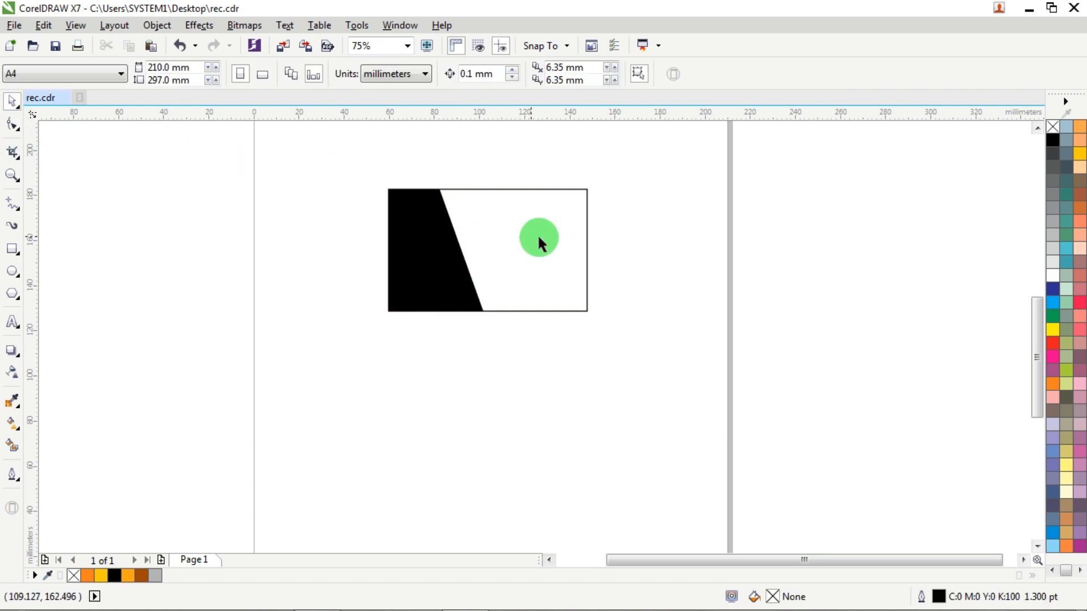
# Paste another copy of the card rectangle and reduce it to a strip about 6.5 mm high along the card's lower edge.
pyautogui.scroll(2, 540, 235)
pyautogui.rightClick(717, 214)
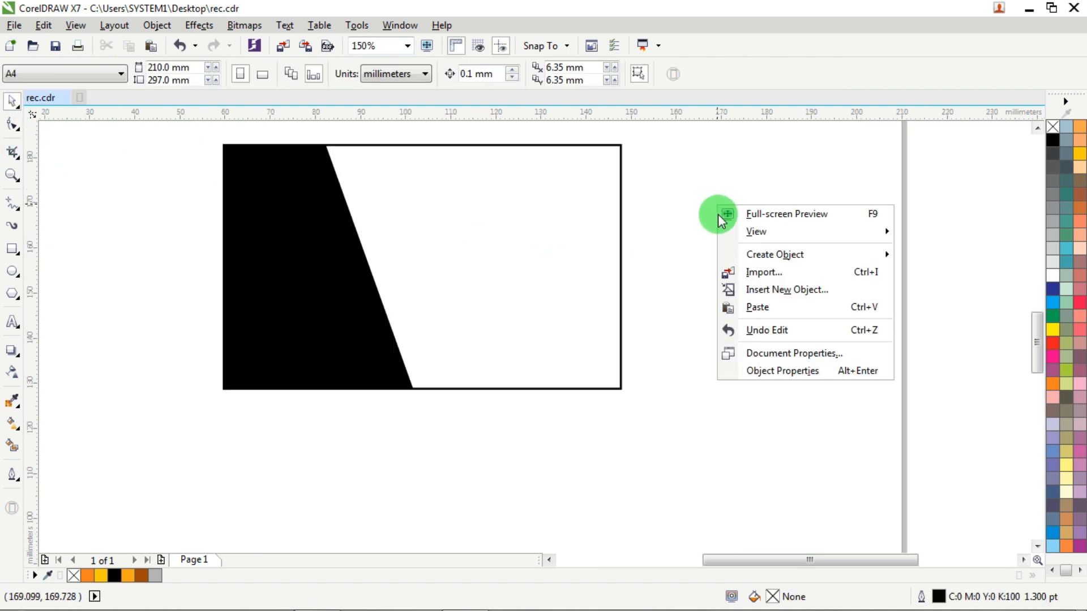
pyautogui.click(753, 305)
pyautogui.moveTo(421, 138); pyautogui.dragTo(448, 349)
# Fill the lower strip with yellow (C0 M20 Y100 K0) and remove its outline.
pyautogui.click(1080, 159)
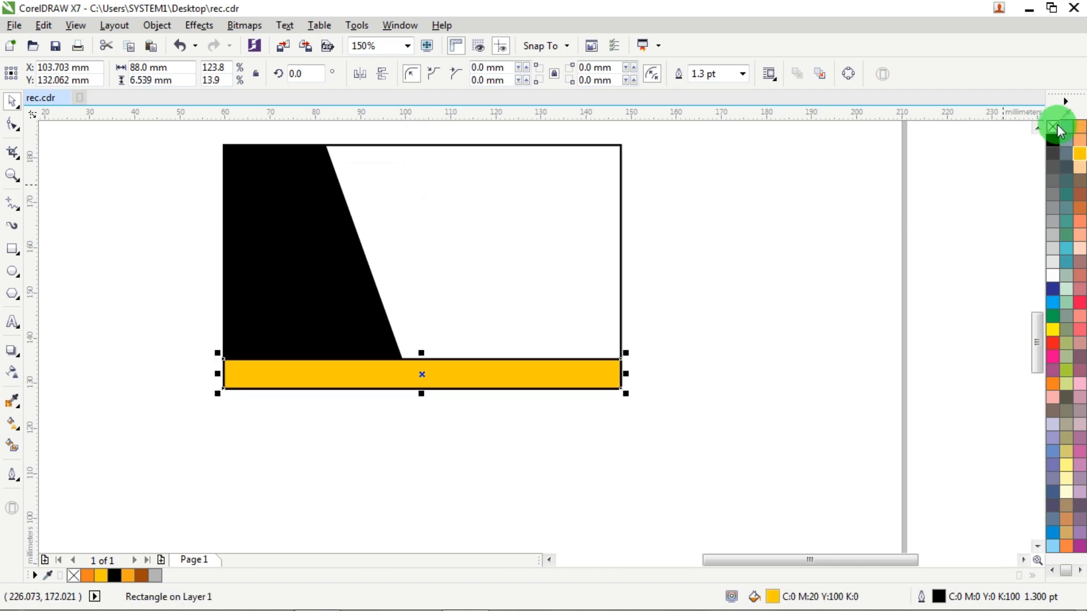
pyautogui.rightClick(1054, 131)
pyautogui.click(728, 265)
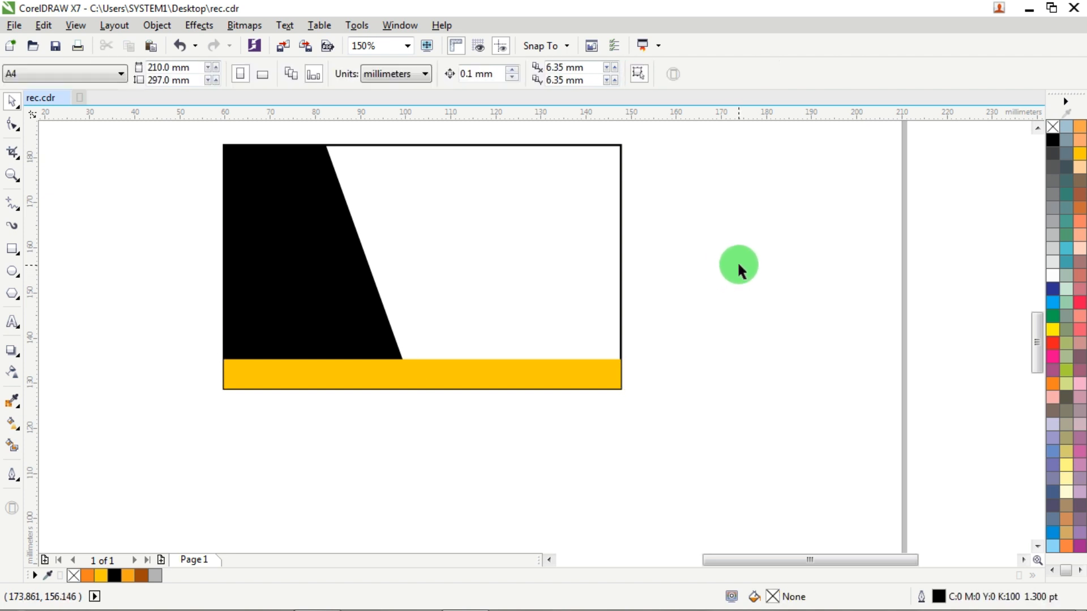
# Draw a rectangle about 58 by 12.7 mm in the card's white area, ending at its right edge.
pyautogui.scroll(-1, 726, 244)
pyautogui.scroll(1, 609, 220)
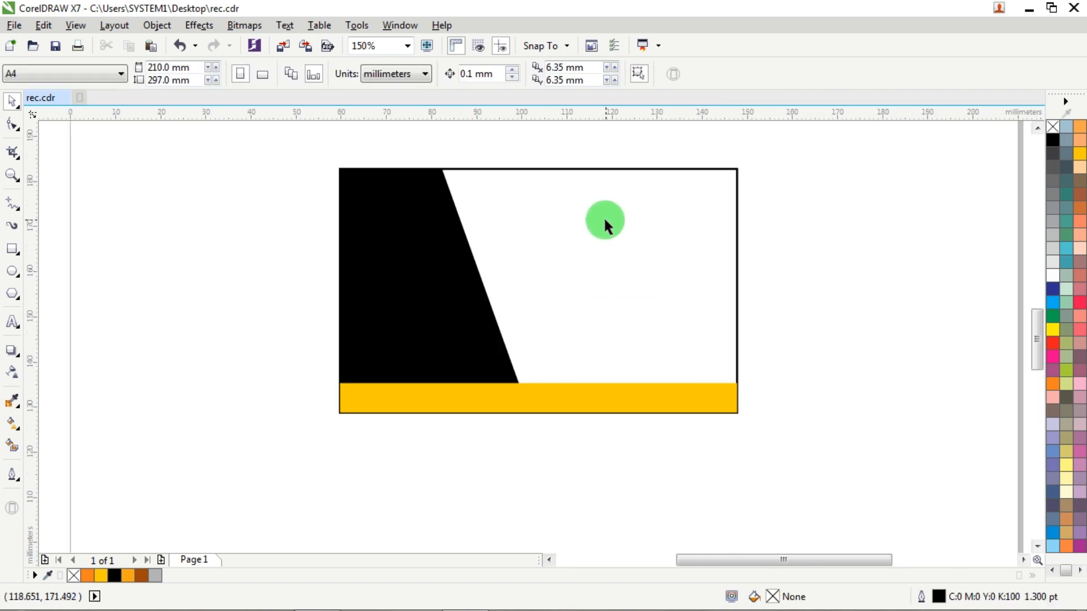
pyautogui.scroll(1, 603, 220)
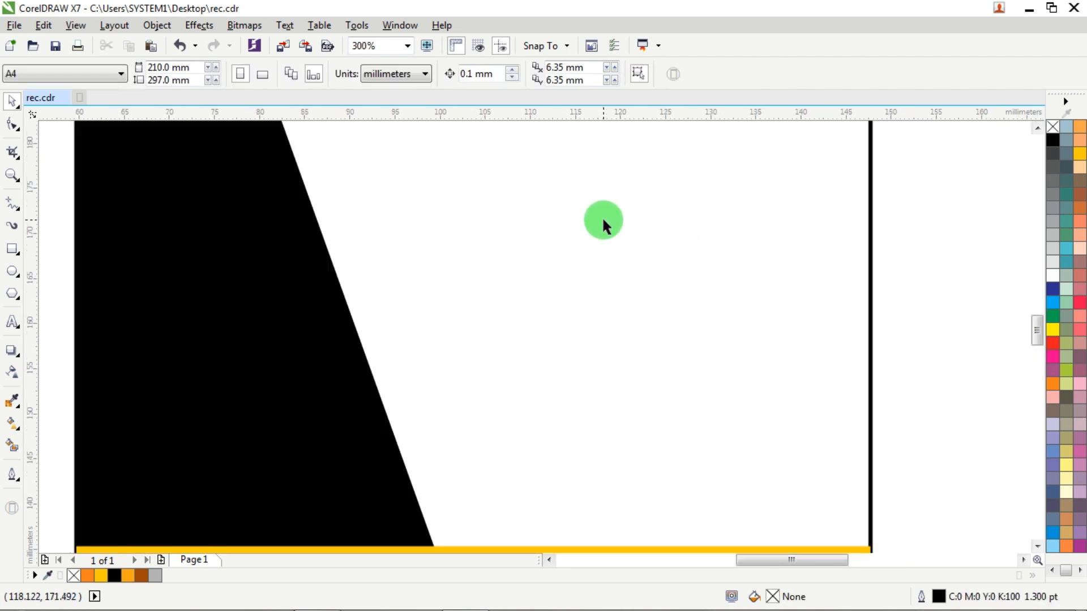
pyautogui.click(15, 252)
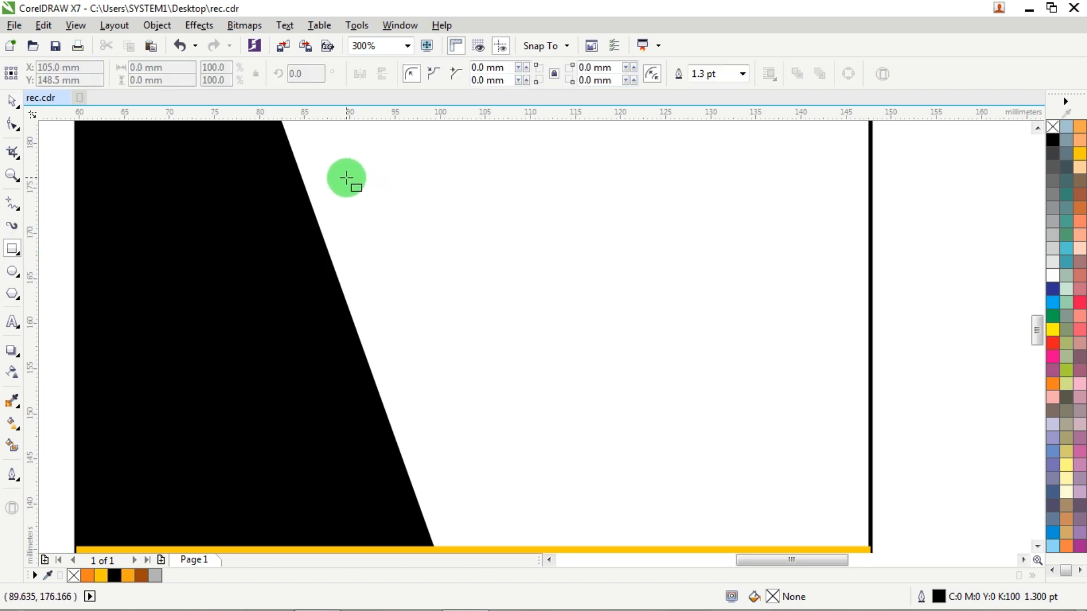
pyautogui.moveTo(347, 177)
pyautogui.mouseDown()
pyautogui.moveTo(773, 340)
pyautogui.moveTo(871, 278)
pyautogui.moveTo(870, 293)
pyautogui.mouseUp()
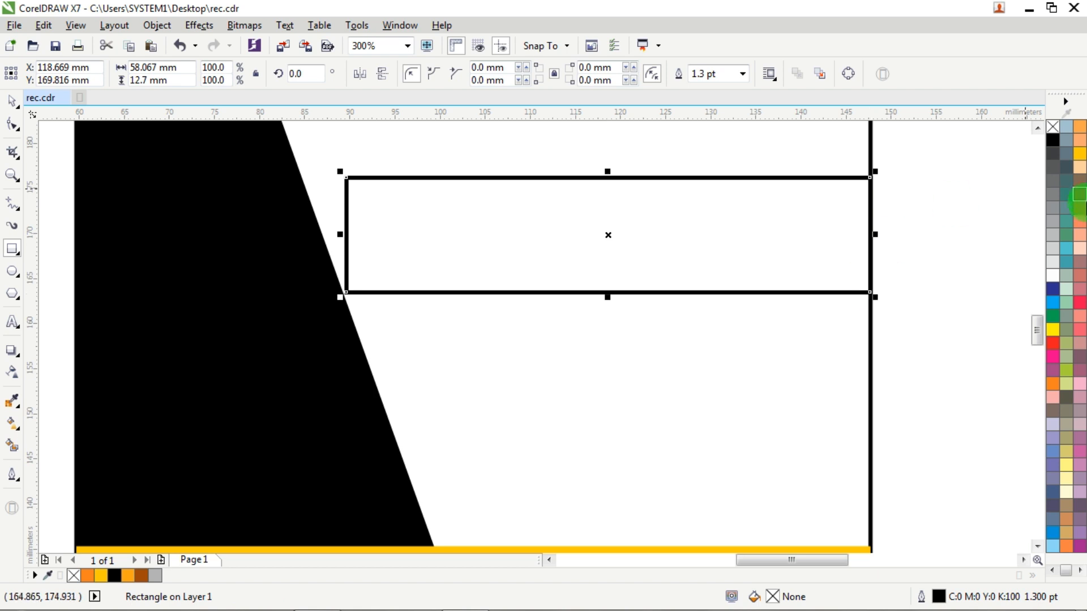
# Fill the new rectangle with orange (C0 M60 Y100 K0) and remove its outline.
pyautogui.click(1080, 156)
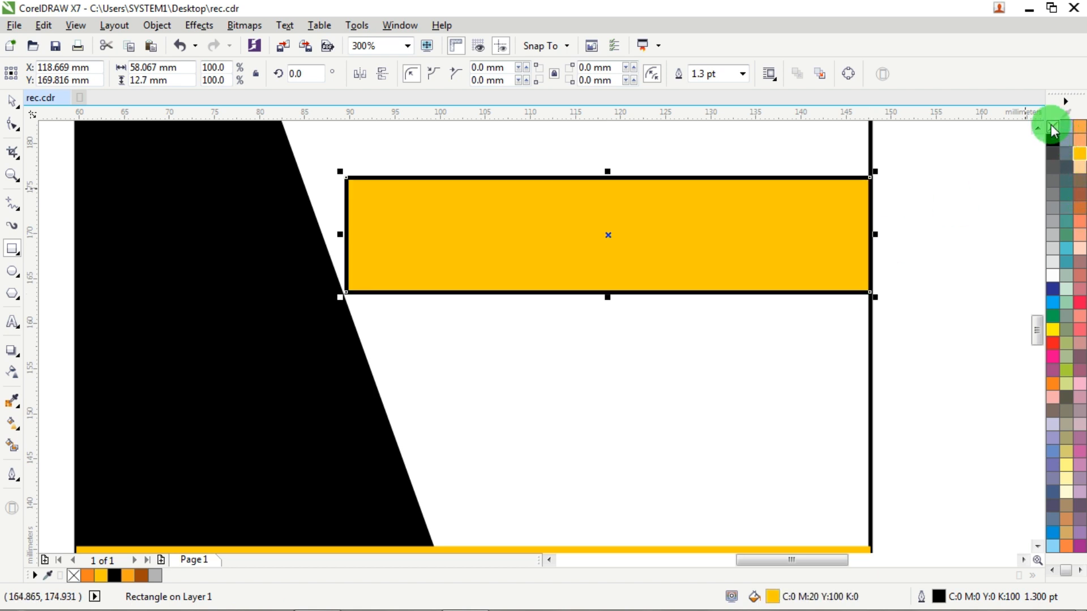
pyautogui.rightClick(1052, 127)
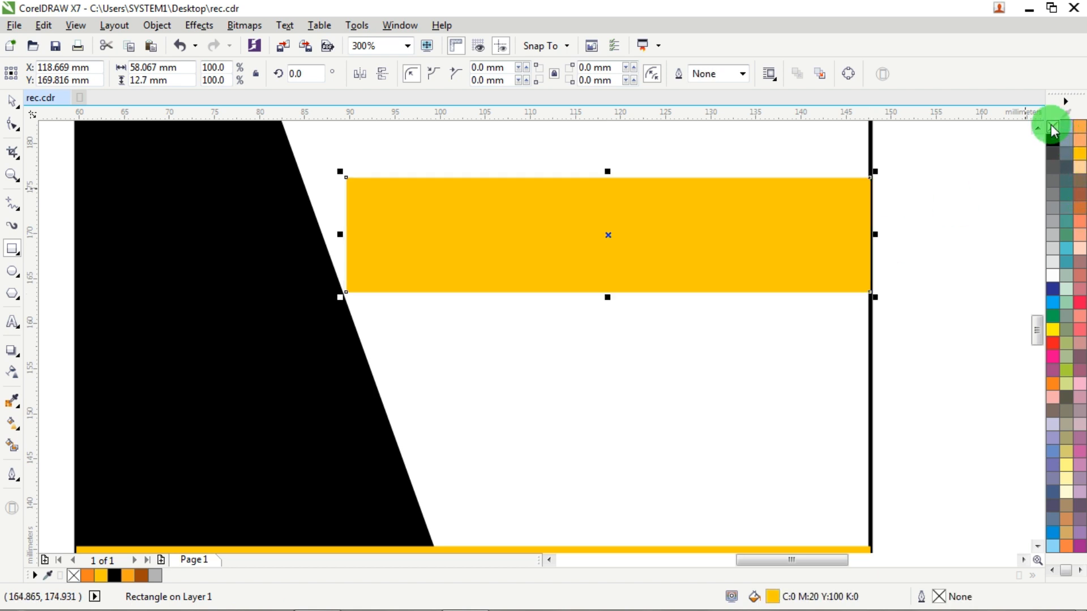
pyautogui.click(1053, 385)
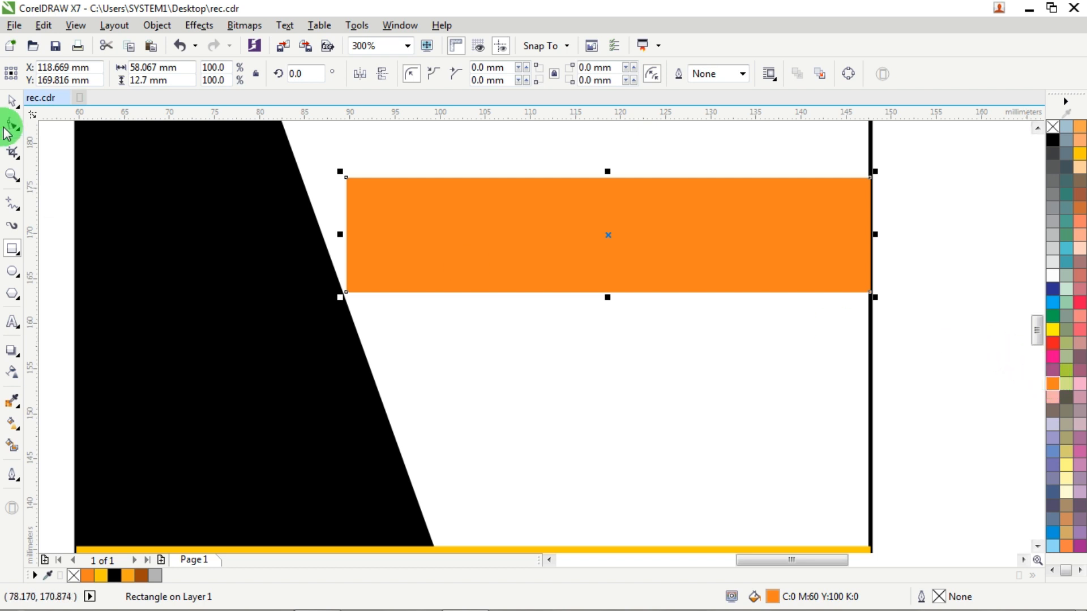
pyautogui.click(15, 102)
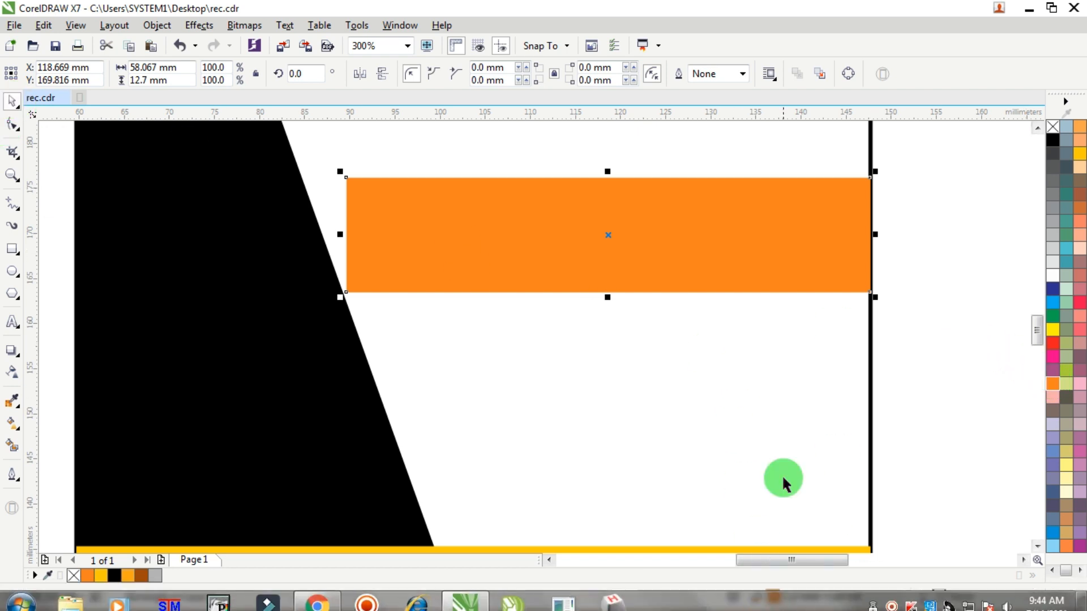
# Set the magenta value of the orange bar's fill to 40.
pyautogui.doubleClick(773, 597)
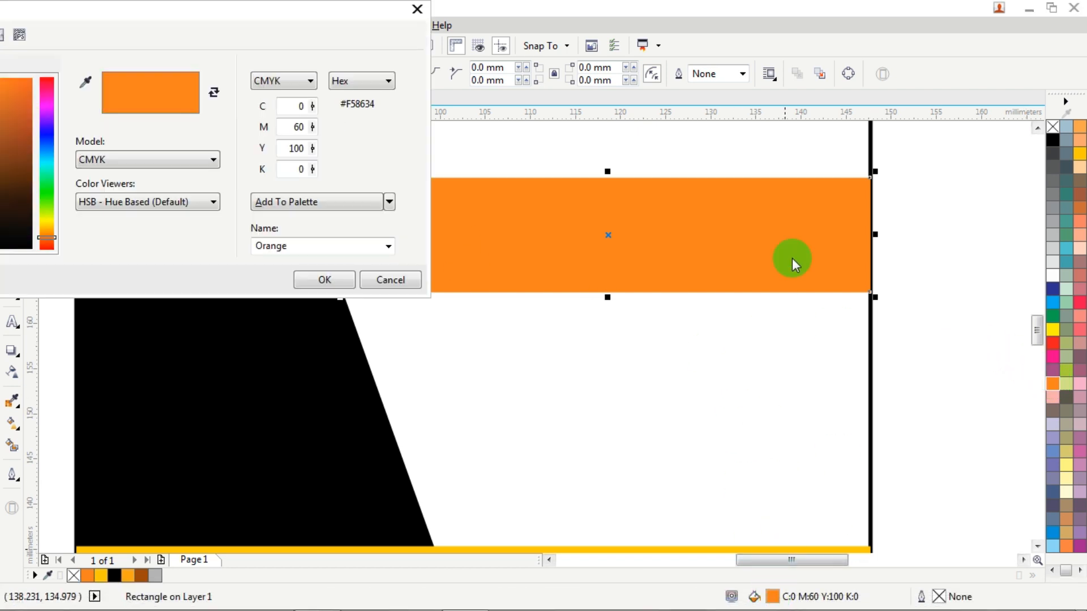
pyautogui.doubleClick(288, 129)
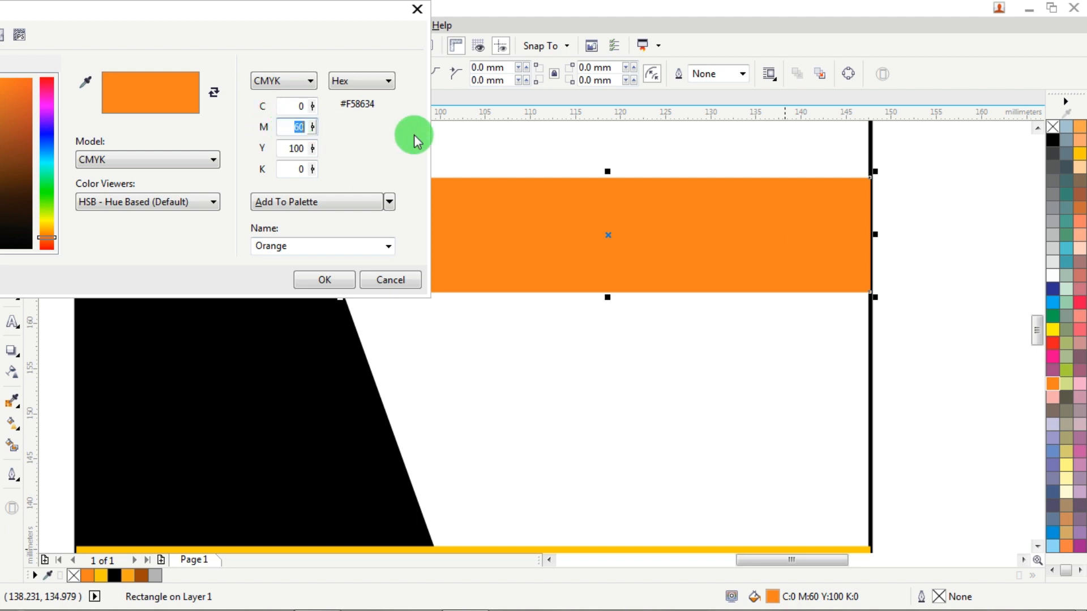
pyautogui.write('40')
pyautogui.press('Return')
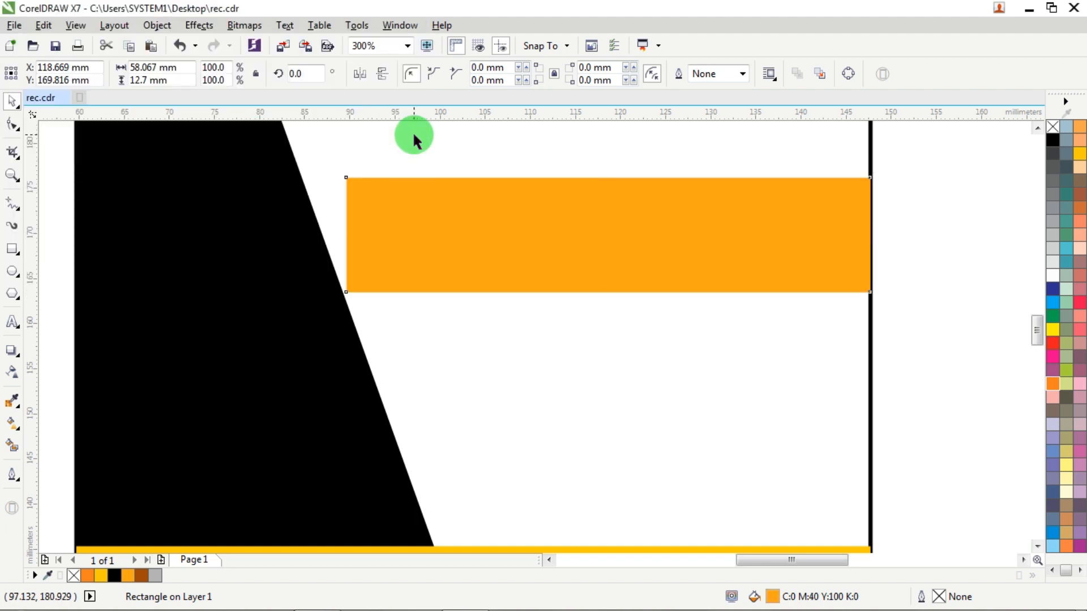
pyautogui.click(946, 209)
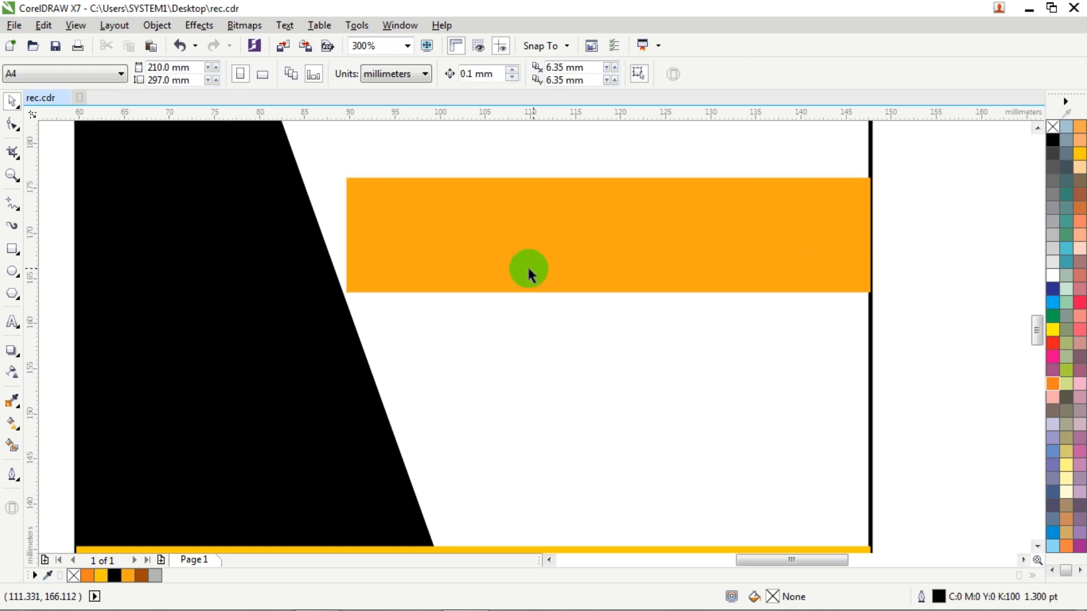
# Narrow the orange bar from its left side to about 55.6 mm wide and nudge it down about 6 mm.
pyautogui.click(442, 232)
pyautogui.moveTo(342, 235); pyautogui.dragTo(365, 236)
pyautogui.scroll(-2, 376, 230)
pyautogui.scroll(1, 376, 229)
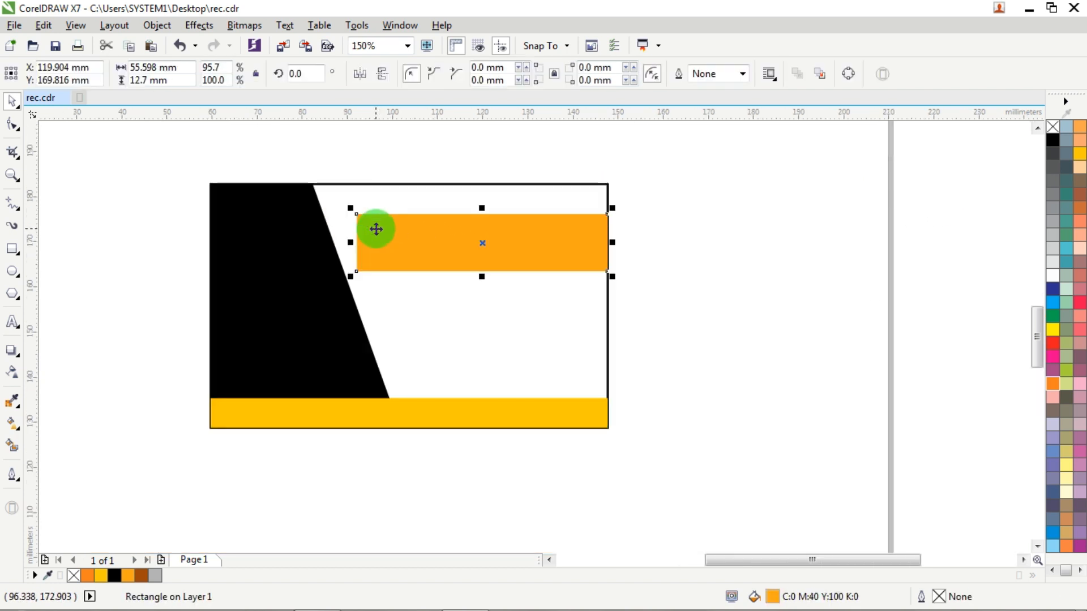
pyautogui.press('Down')
pyautogui.press('Down')
pyautogui.press('Down')
pyautogui.press('Down')
pyautogui.press('Down')
pyautogui.press('Down')
pyautogui.press('Down')
pyautogui.press('Down')
pyautogui.press('Down')
pyautogui.press('Down')
pyautogui.press('Down')
pyautogui.press('Down')
pyautogui.press('Down')
pyautogui.press('Down')
pyautogui.press('Down')
pyautogui.press('Down')
pyautogui.press('Down')
pyautogui.press('Down')
pyautogui.press('Down')
pyautogui.press('Down')
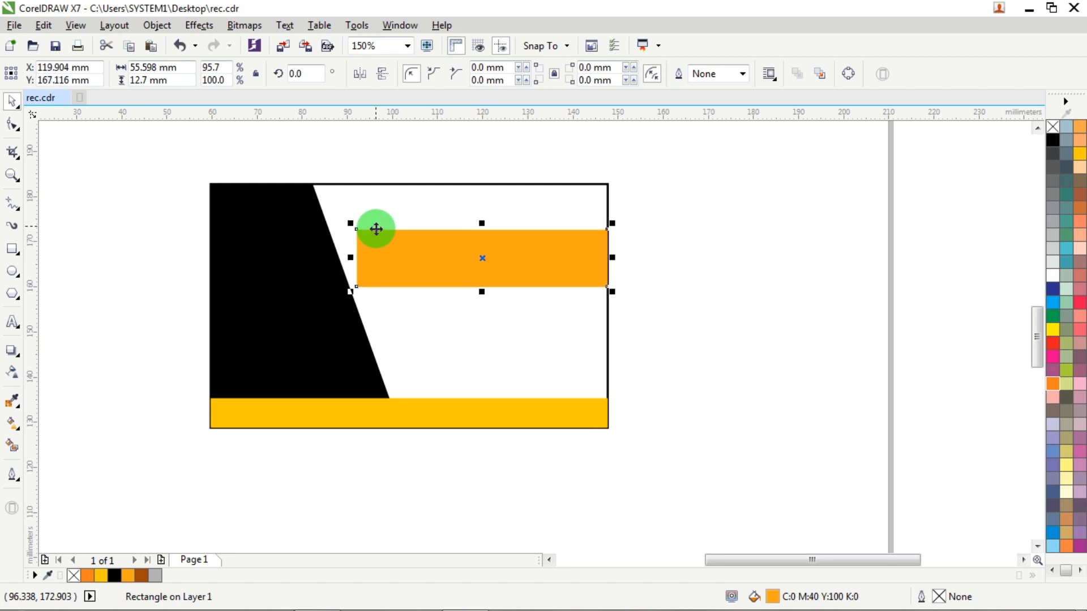
pyautogui.press('Down')
pyautogui.press('Down')
pyautogui.press('Down')
pyautogui.press('Down')
pyautogui.press('Down')
pyautogui.press('Down')
pyautogui.press('Down')
pyautogui.press('Down')
pyautogui.press('Down')
pyautogui.press('Down')
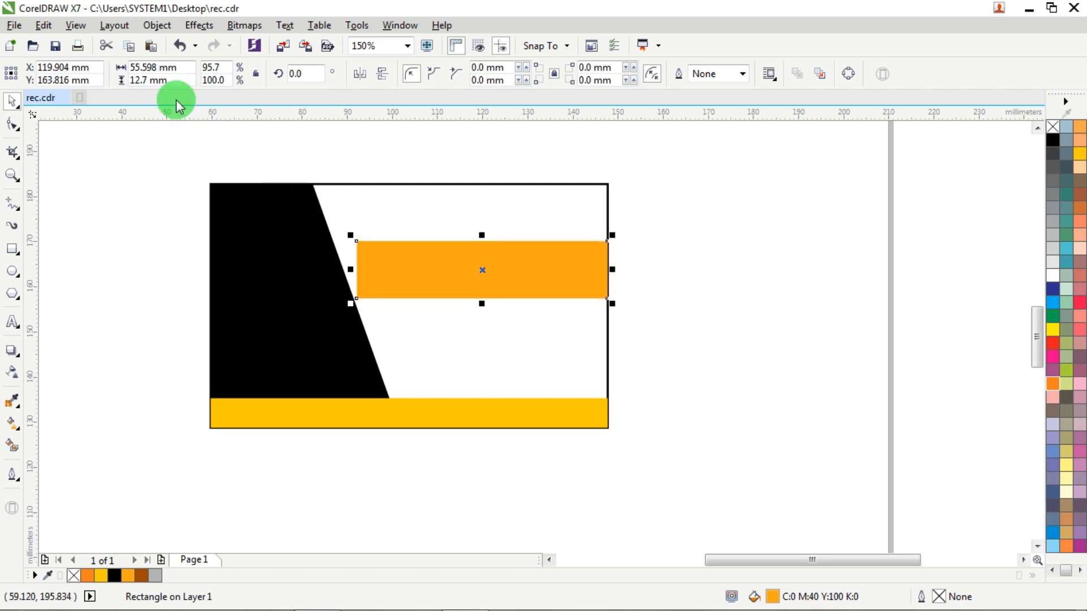
# Set the orange bar's height to 13 mm and move the bar down about 3 mm more.
pyautogui.click(170, 81)
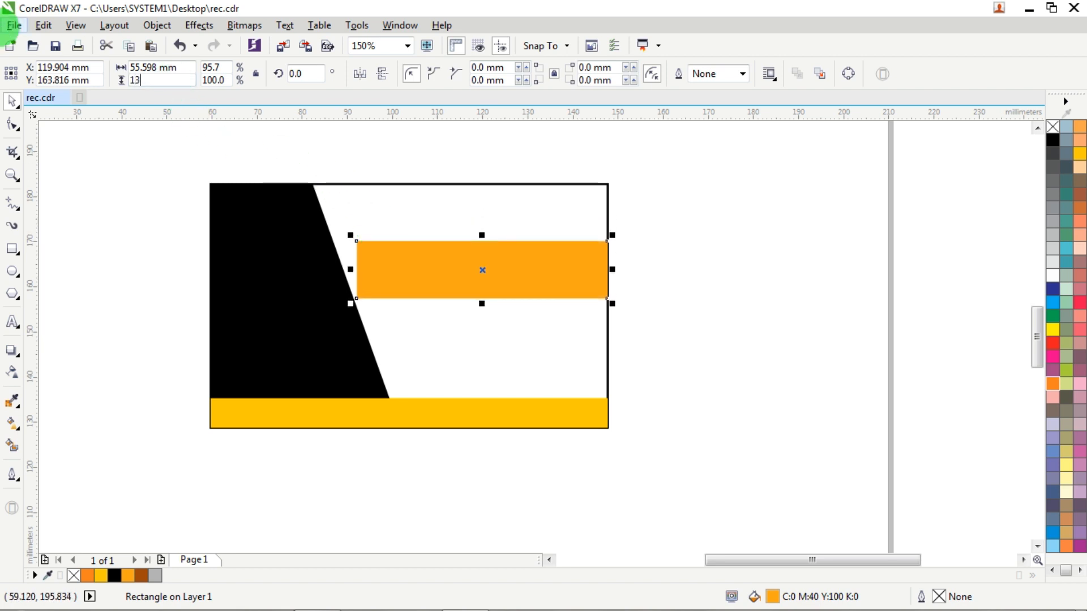
pyautogui.write('13')
pyautogui.press('Return')
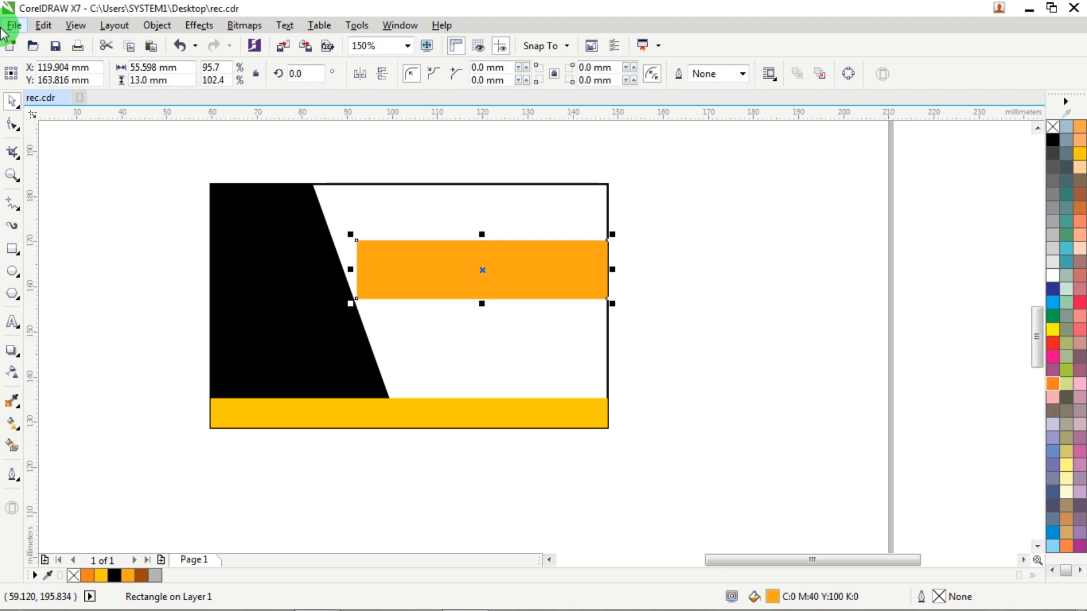
pyautogui.press('Down')
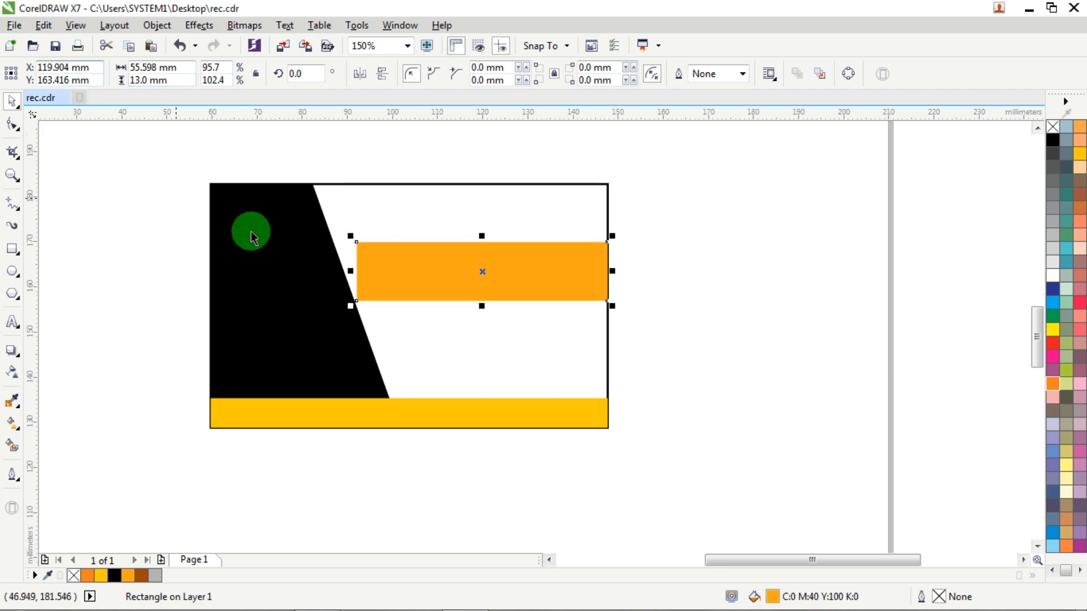
pyautogui.moveTo(385, 247); pyautogui.dragTo(383, 253)
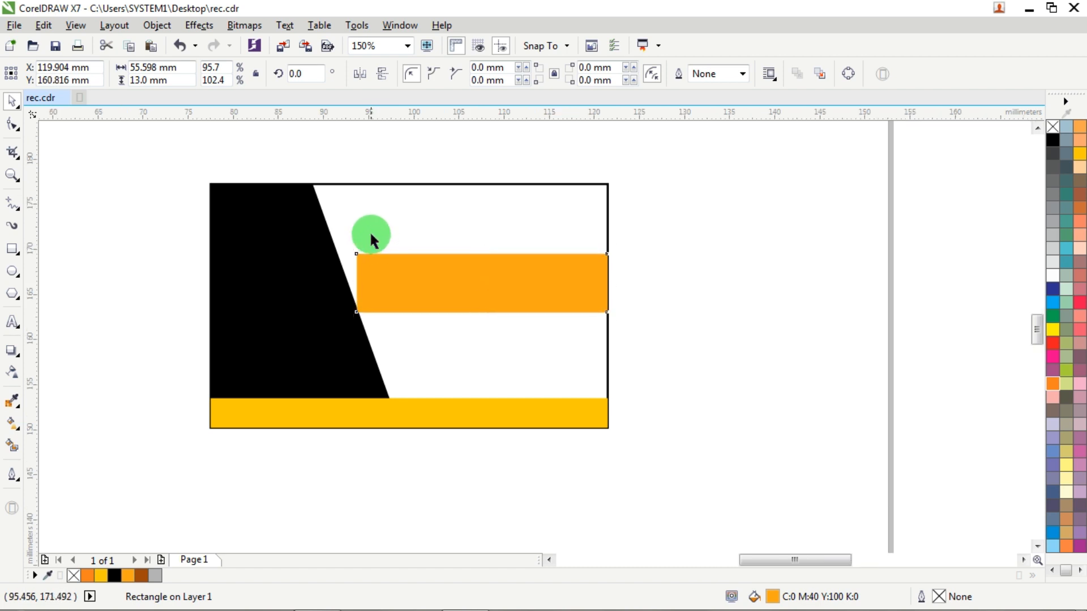
pyautogui.scroll(1, 368, 235)
pyautogui.scroll(-1, 378, 228)
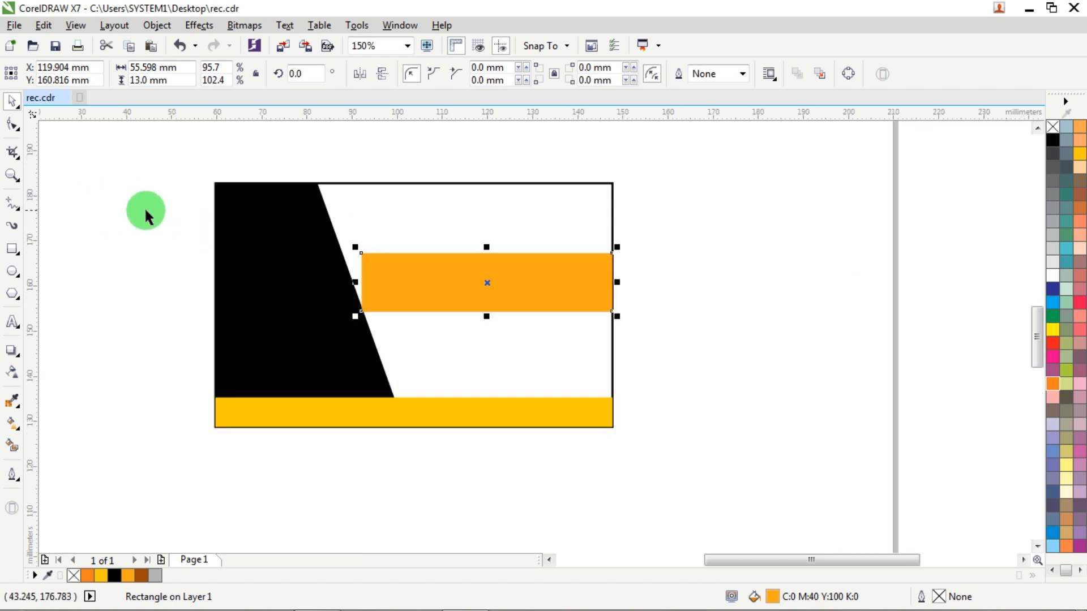
# Draw a rectangle about 41 × 14.3 mm from the card's left edge across the black panel, filled C0 M20 Y100 K0 without an outline.
pyautogui.scroll(1, 317, 236)
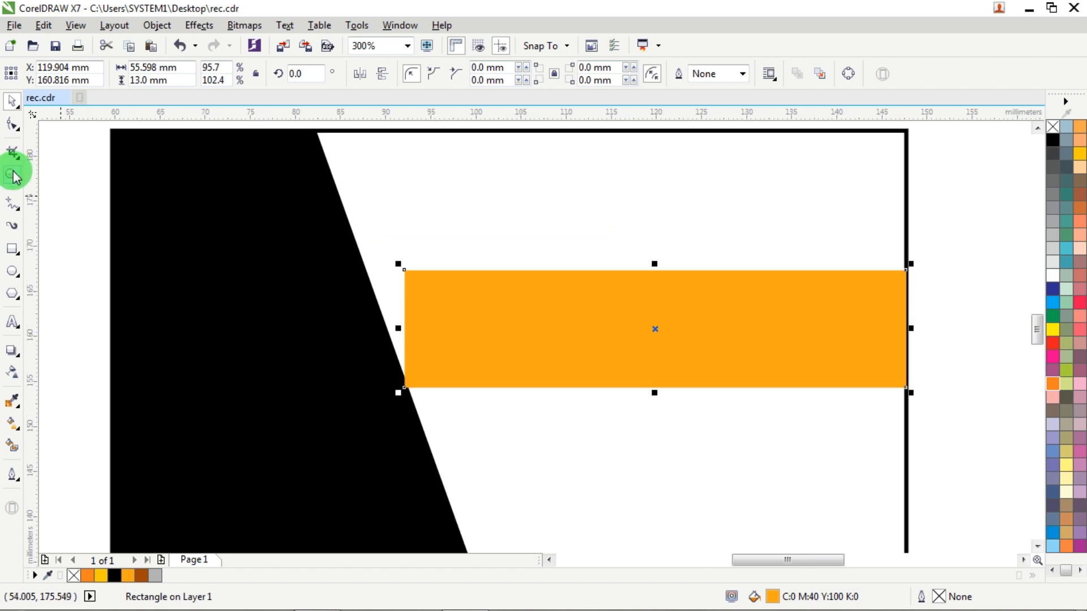
pyautogui.click(10, 252)
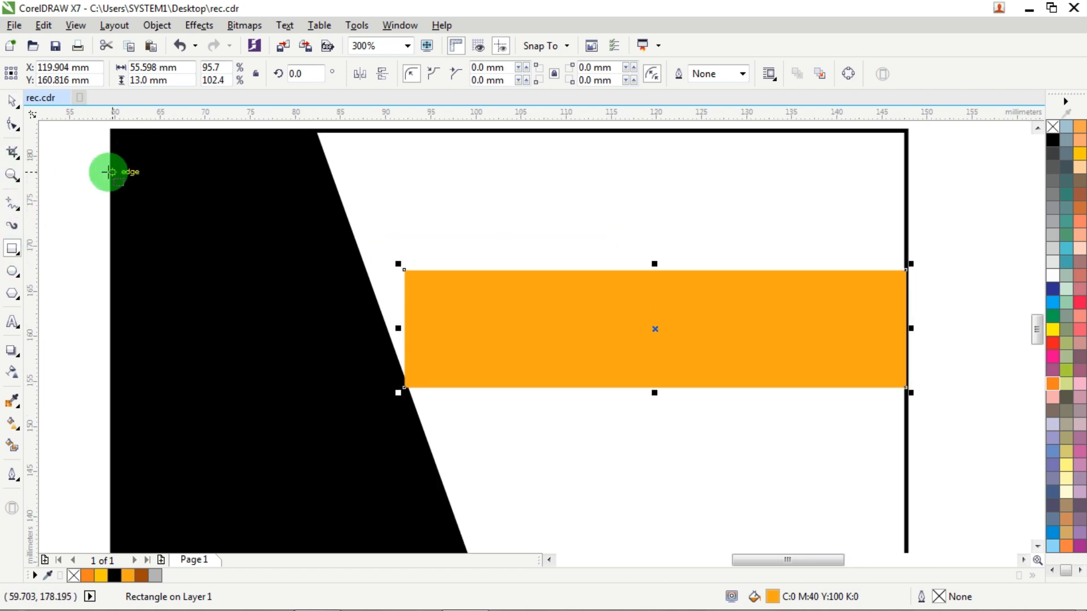
pyautogui.moveTo(112, 178); pyautogui.dragTo(484, 306)
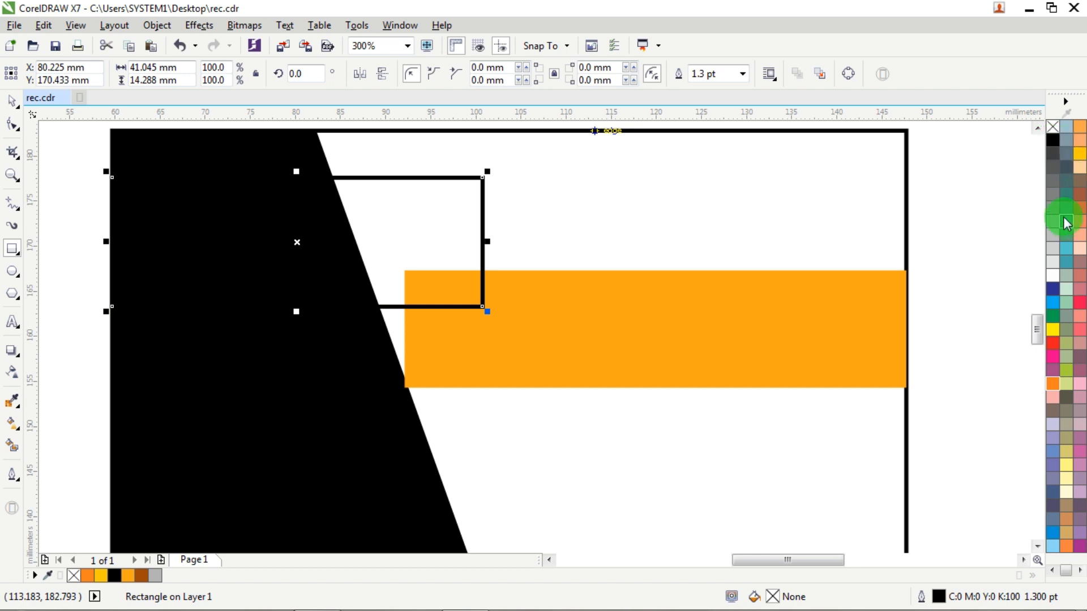
pyautogui.click(1076, 156)
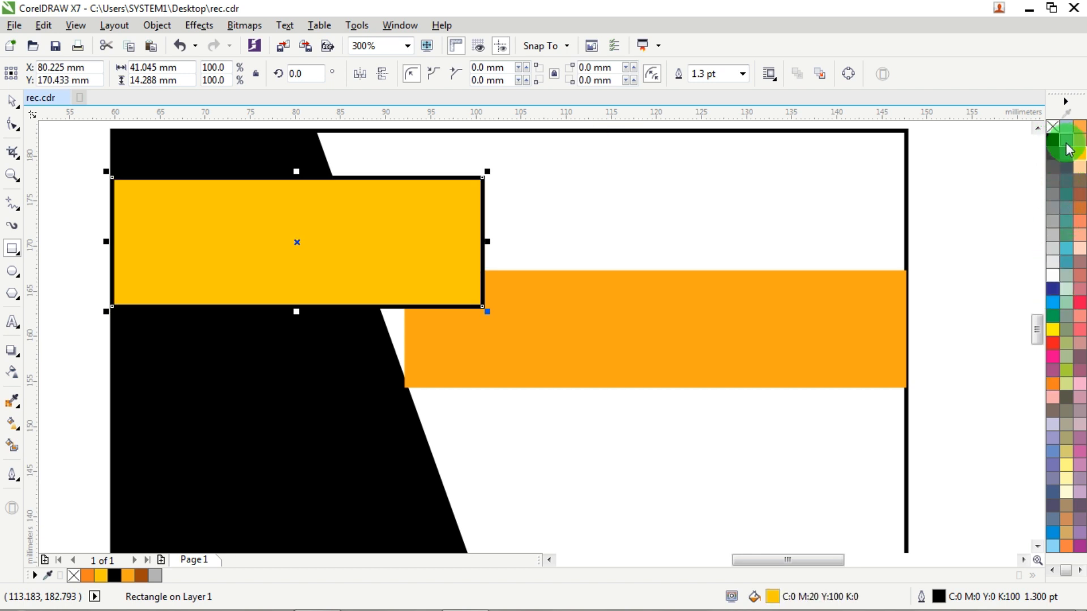
pyautogui.rightClick(1052, 125)
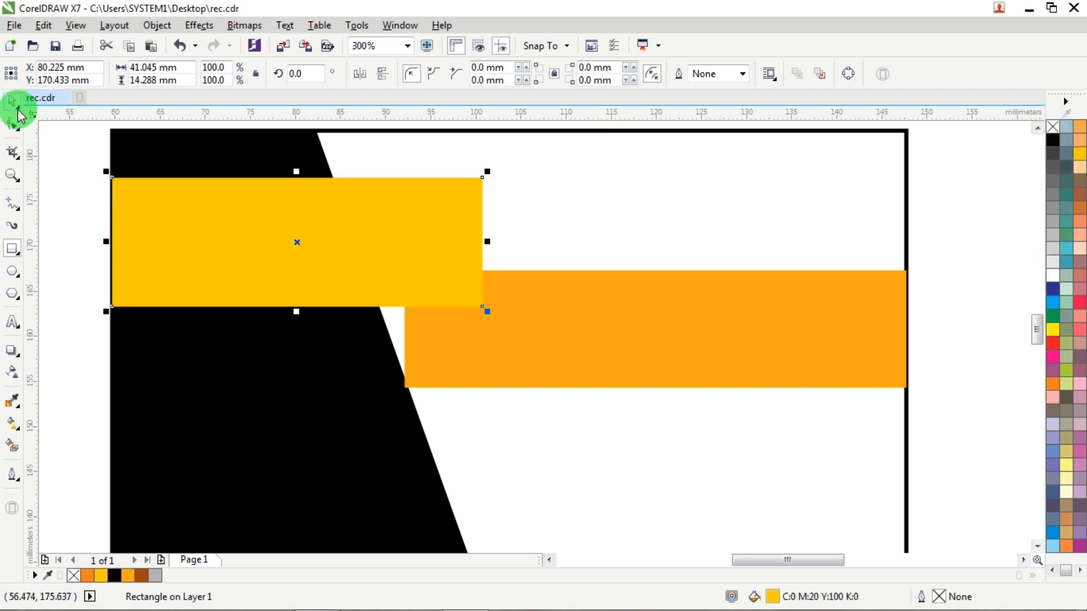
# Narrow the orange bar from its left side to about 51.5 mm wide.
pyautogui.click(812, 252)
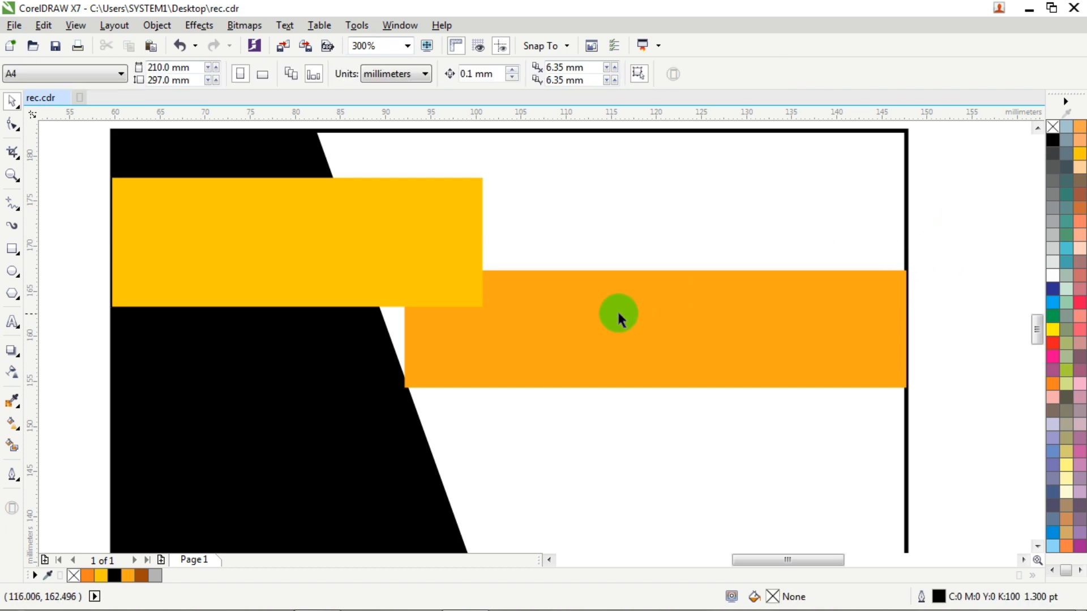
pyautogui.click(617, 313)
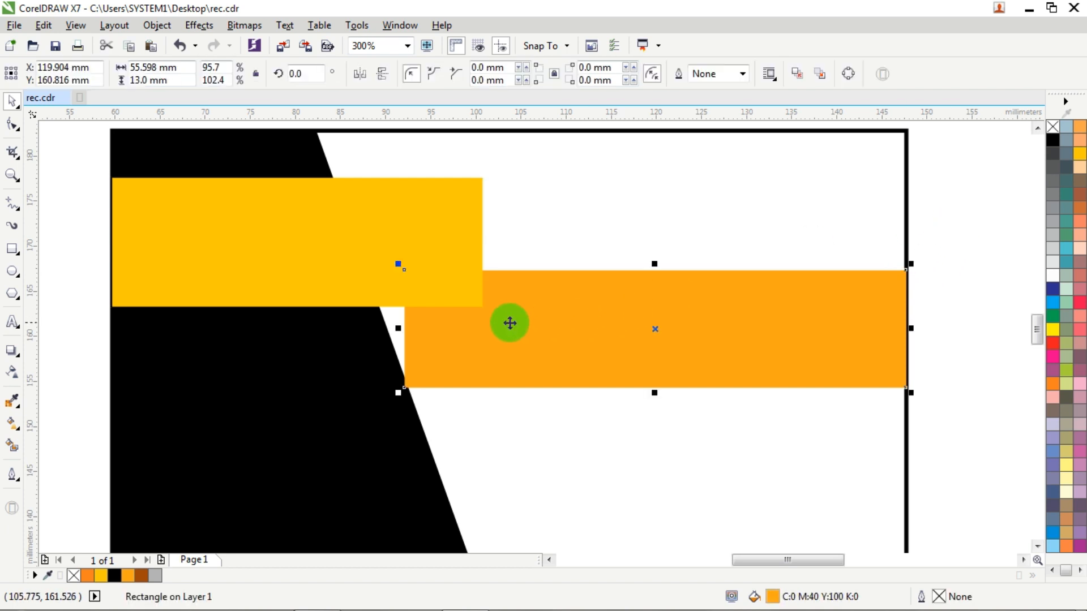
pyautogui.moveTo(400, 328); pyautogui.dragTo(436, 328)
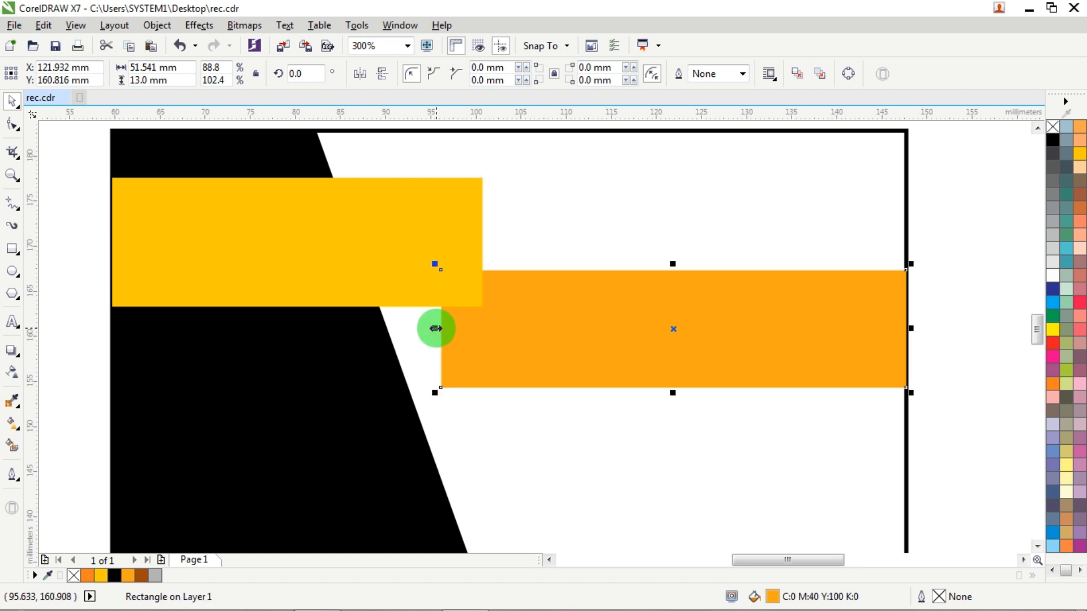
# Widen the upper yellow bar from its right side to about 44.9 mm and nudge it down about 0.6 mm.
pyautogui.click(363, 256)
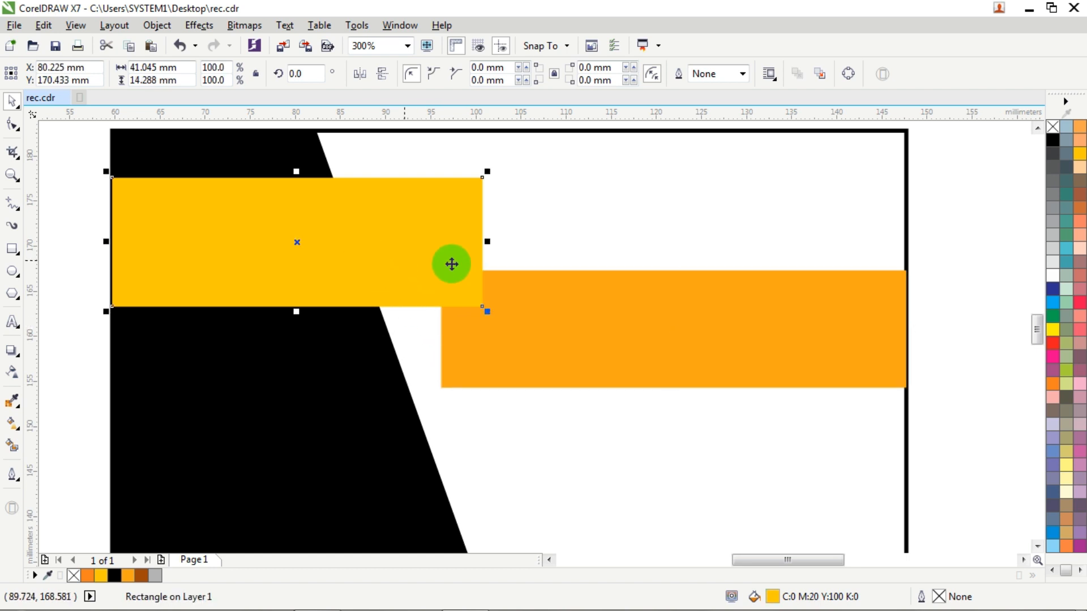
pyautogui.moveTo(486, 242); pyautogui.dragTo(522, 260)
pyautogui.press('Down')
pyautogui.press('Down')
pyautogui.press('Down')
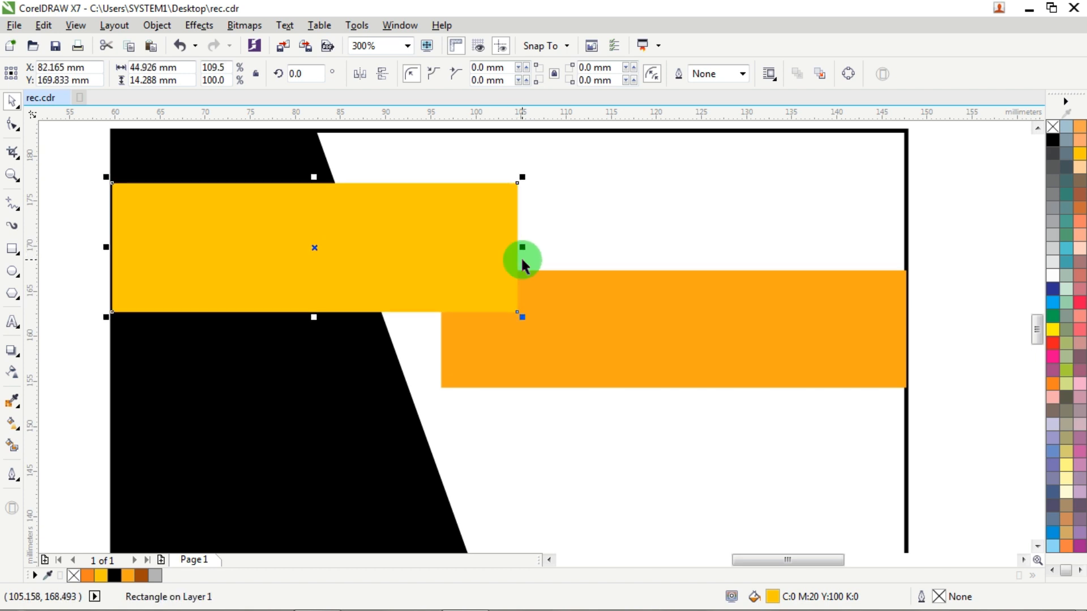
# Convert the upper yellow bar to curves and slant its right end by moving the top-right node about 5.6 mm to the left.
pyautogui.rightClick(416, 198)
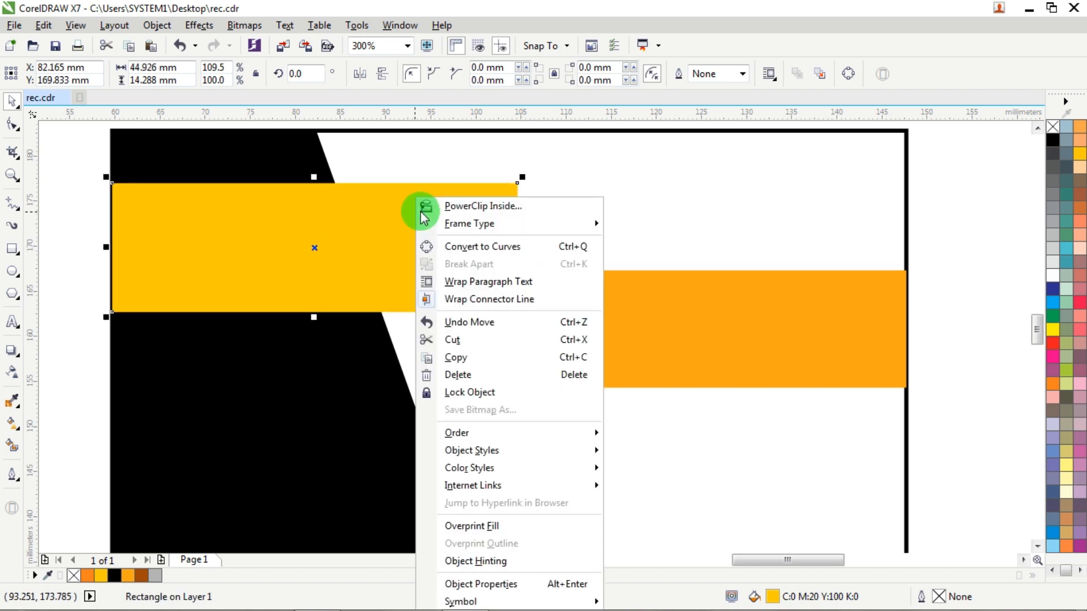
pyautogui.click(482, 246)
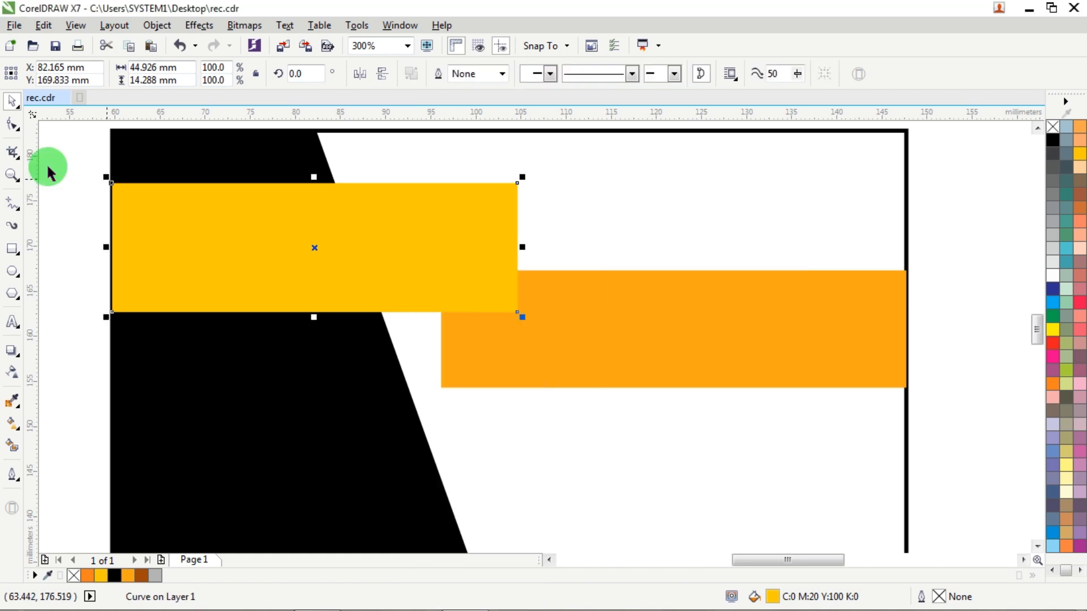
pyautogui.click(13, 125)
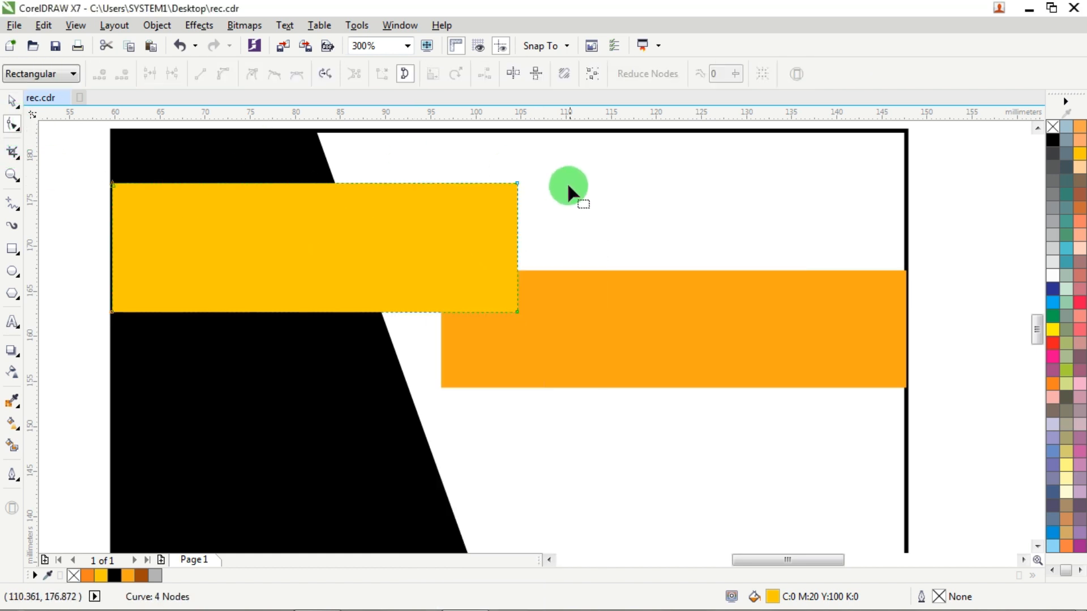
pyautogui.moveTo(517, 183); pyautogui.dragTo(464, 183)
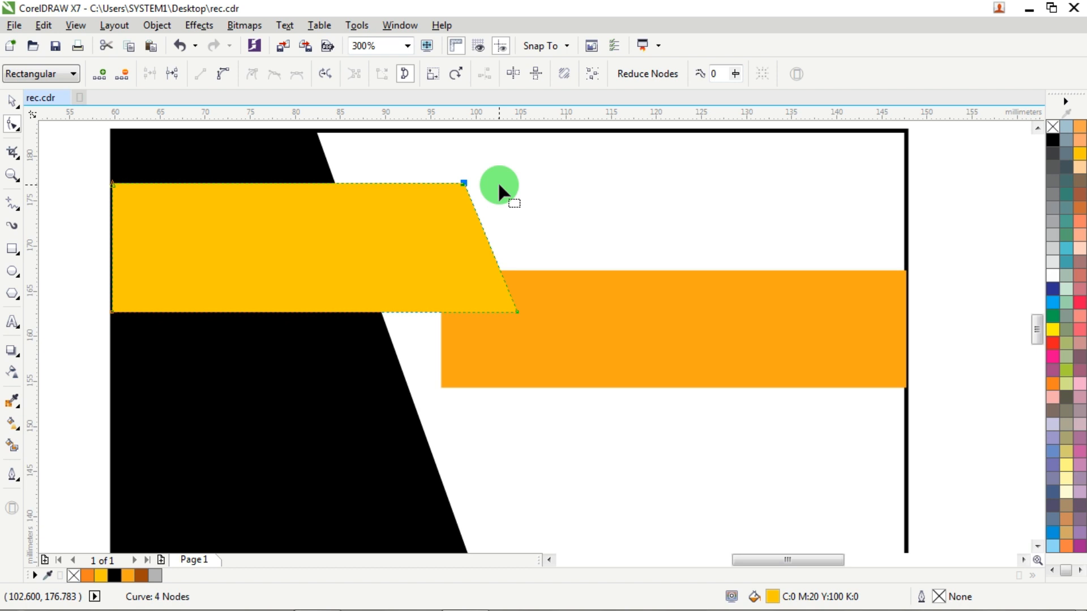
pyautogui.scroll(2, 463, 183)
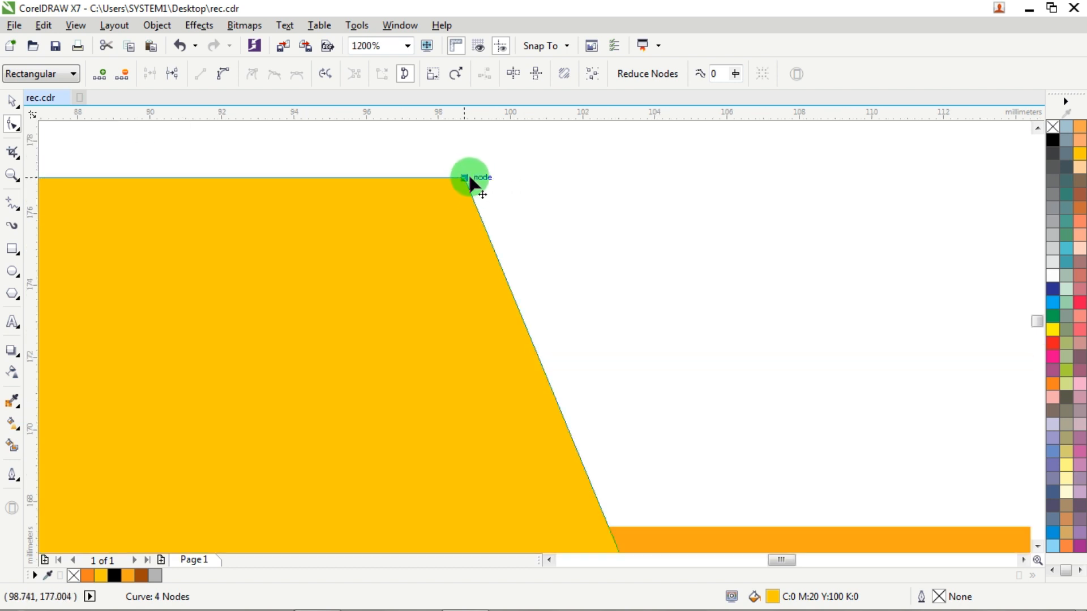
pyautogui.moveTo(469, 179); pyautogui.dragTo(475, 181)
pyautogui.scroll(-2, 475, 181)
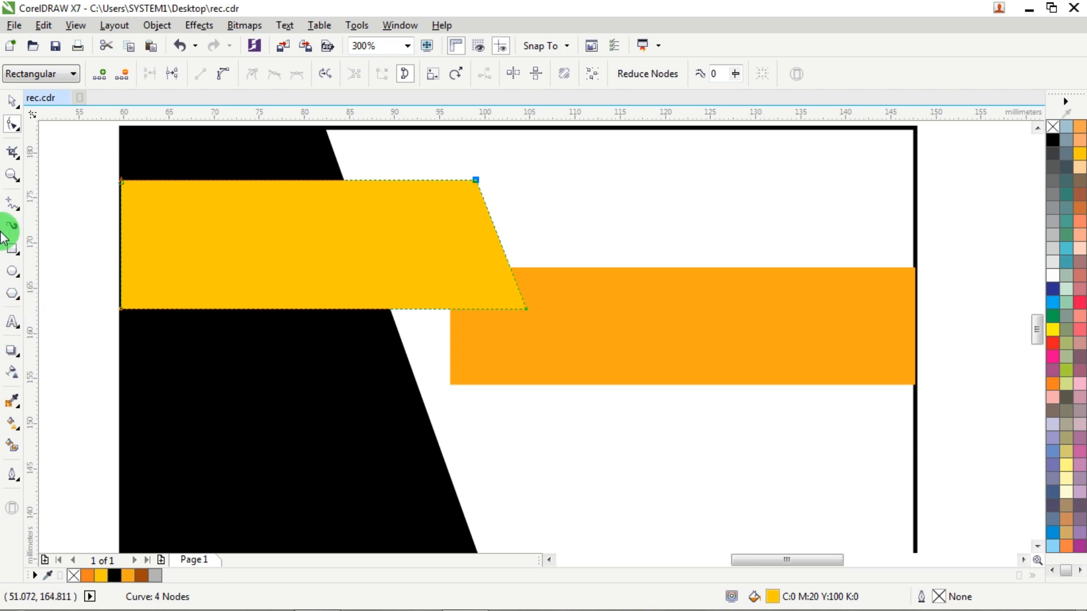
# Narrow the orange bar from its left side to about 50 mm wide.
pyautogui.click(21, 228)
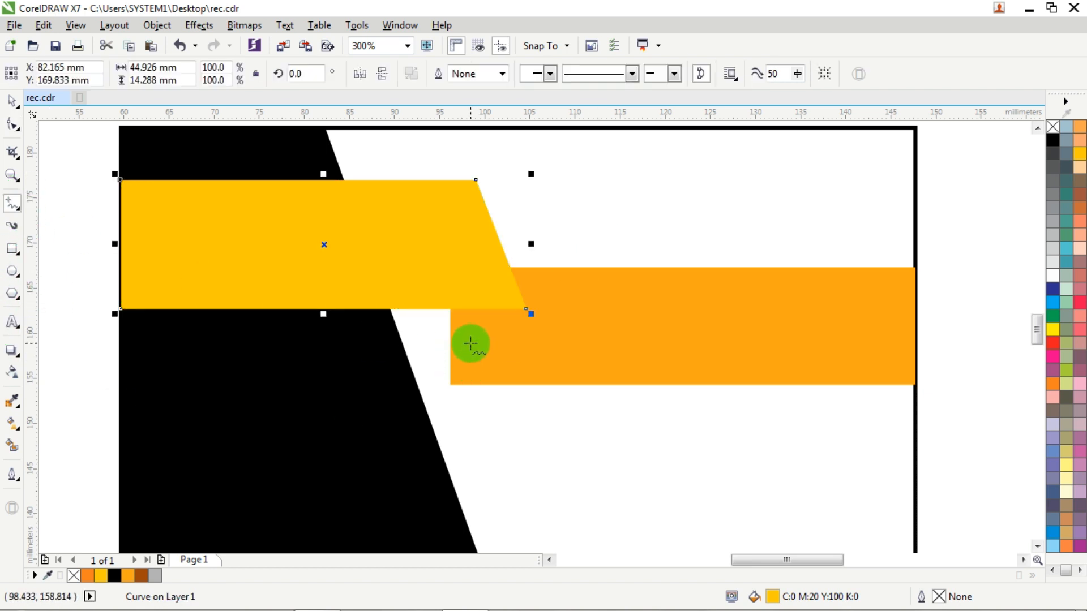
pyautogui.scroll(1, 470, 342)
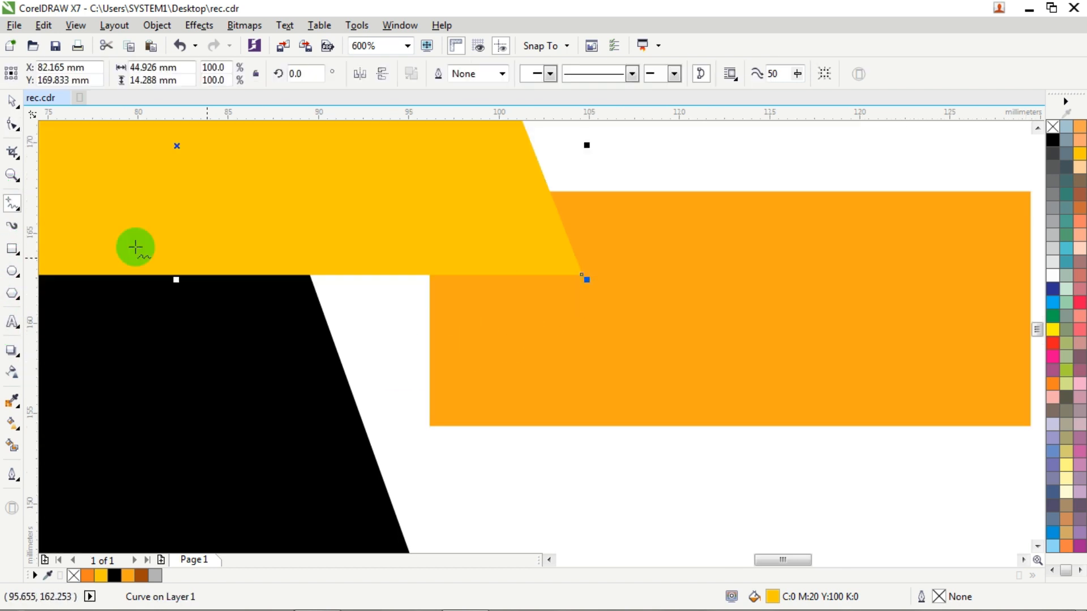
pyautogui.click(12, 101)
pyautogui.click(809, 326)
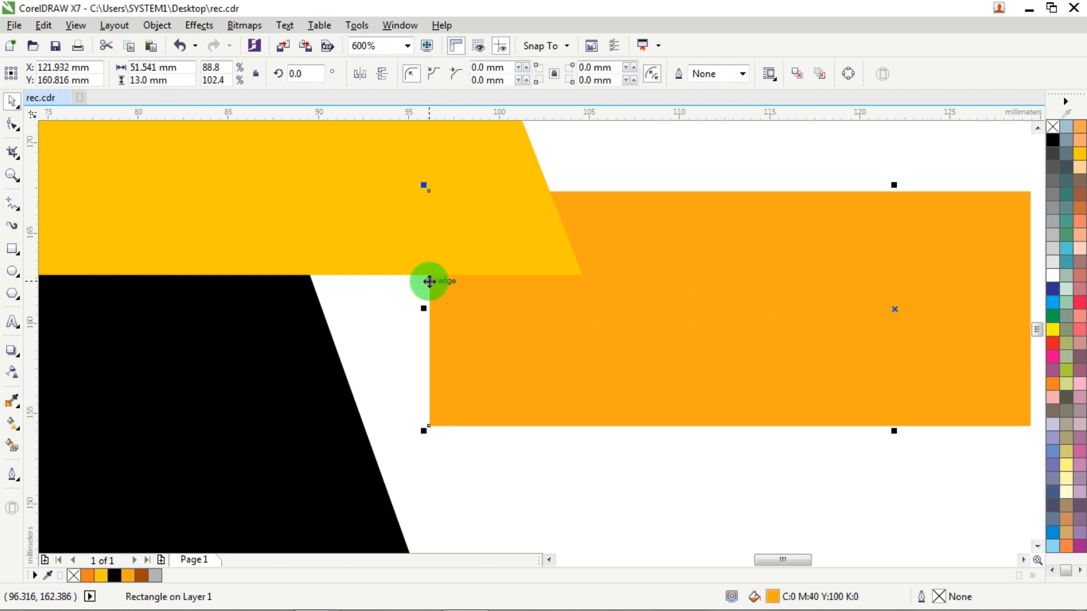
pyautogui.moveTo(428, 309); pyautogui.dragTo(457, 310)
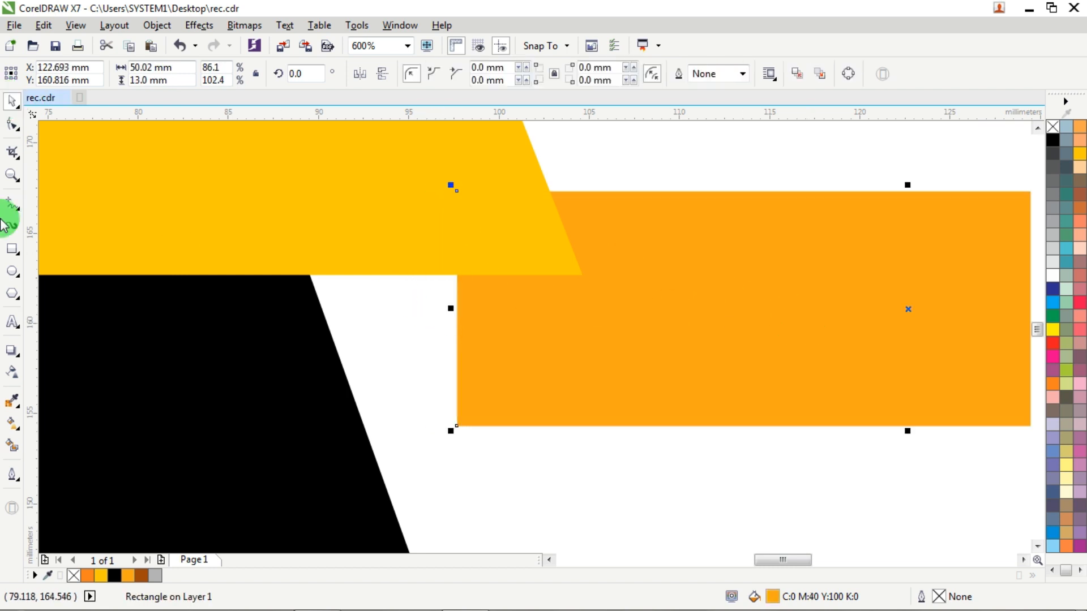
pyautogui.click(10, 209)
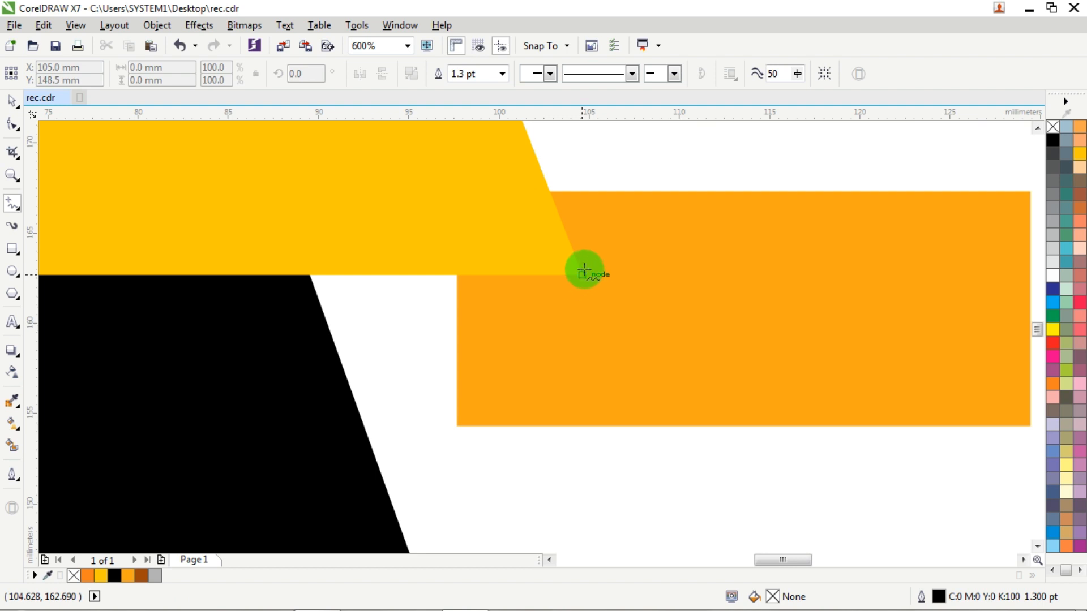
pyautogui.moveTo(580, 280)
pyautogui.mouseDown()
pyautogui.moveTo(456, 426)
pyautogui.moveTo(825, 354)
pyautogui.moveTo(334, 262)
pyautogui.moveTo(398, 275)
pyautogui.mouseUp()
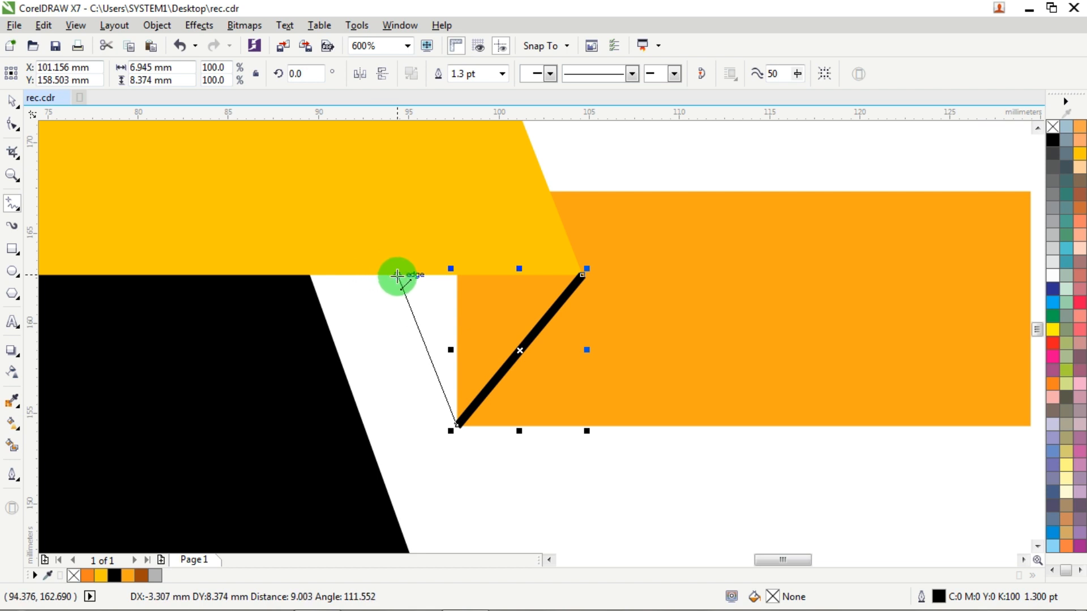
pyautogui.moveTo(397, 275); pyautogui.dragTo(396, 331)
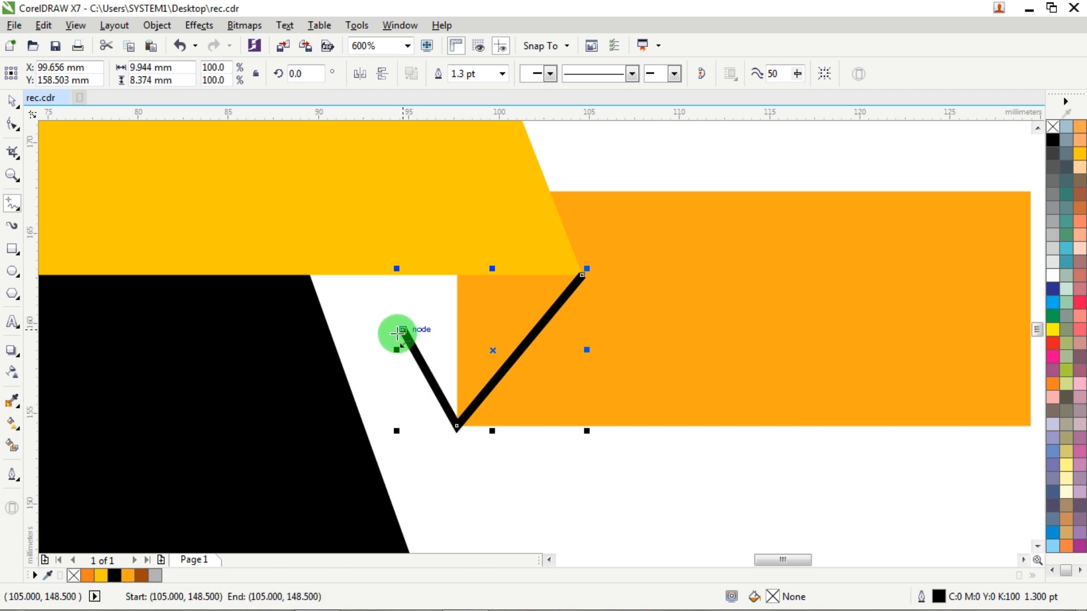
pyautogui.press('Delete')
# Extend the orange bar's left side to make it about 51.7 mm wide.
pyautogui.click(12, 101)
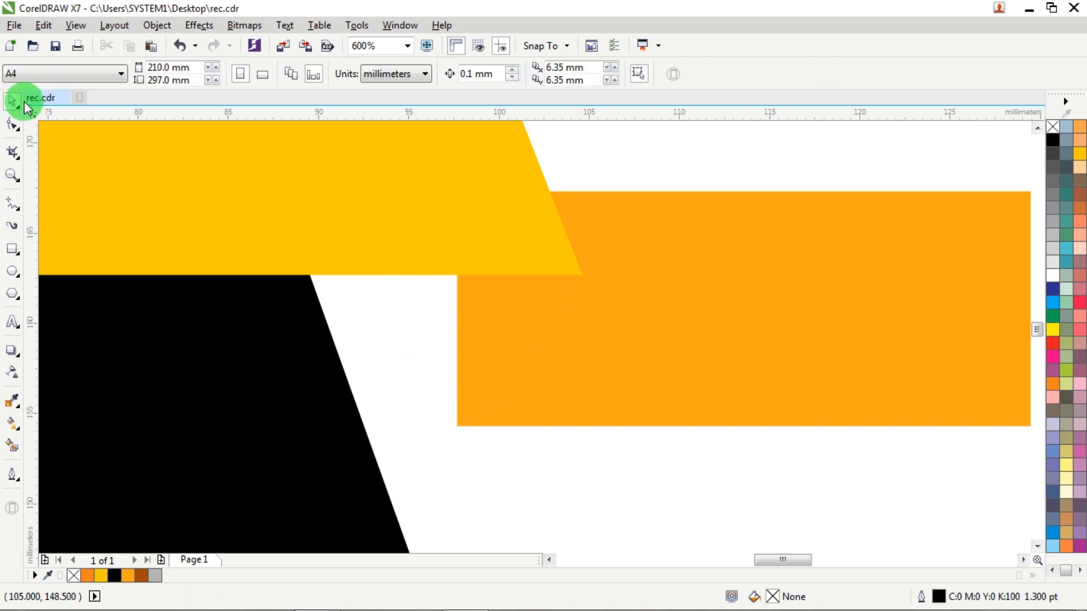
pyautogui.click(487, 306)
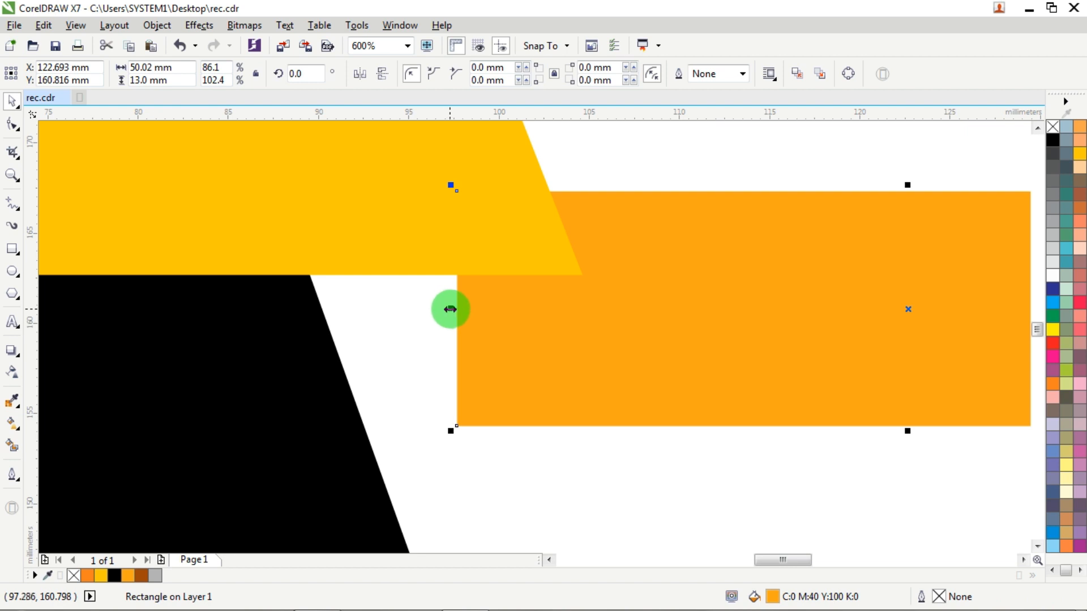
pyautogui.moveTo(450, 308); pyautogui.dragTo(427, 311)
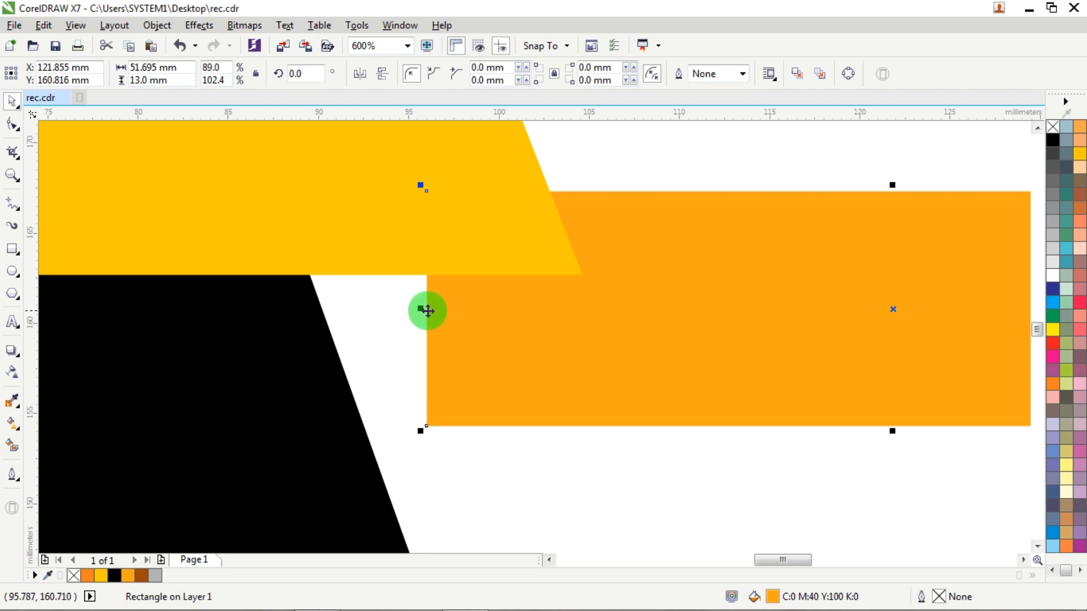
# Draw a closed fold triangle about 11.7 × 8.4 mm from the yellow bar's lower-right tip to the orange bar's bottom-left corner and the yellow bar's lower edge.
pyautogui.click(13, 203)
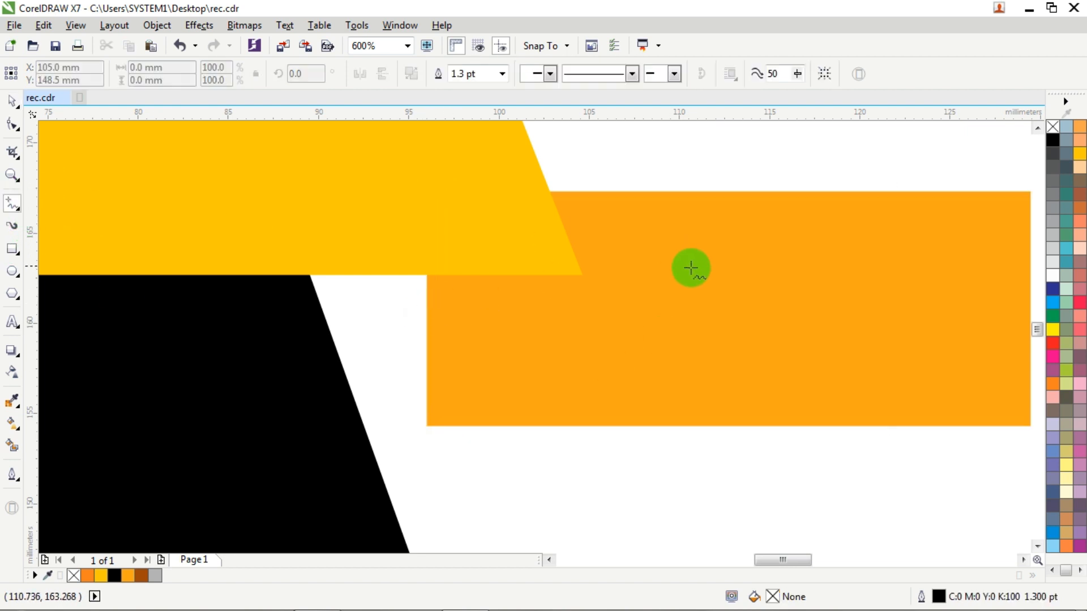
pyautogui.click(582, 275)
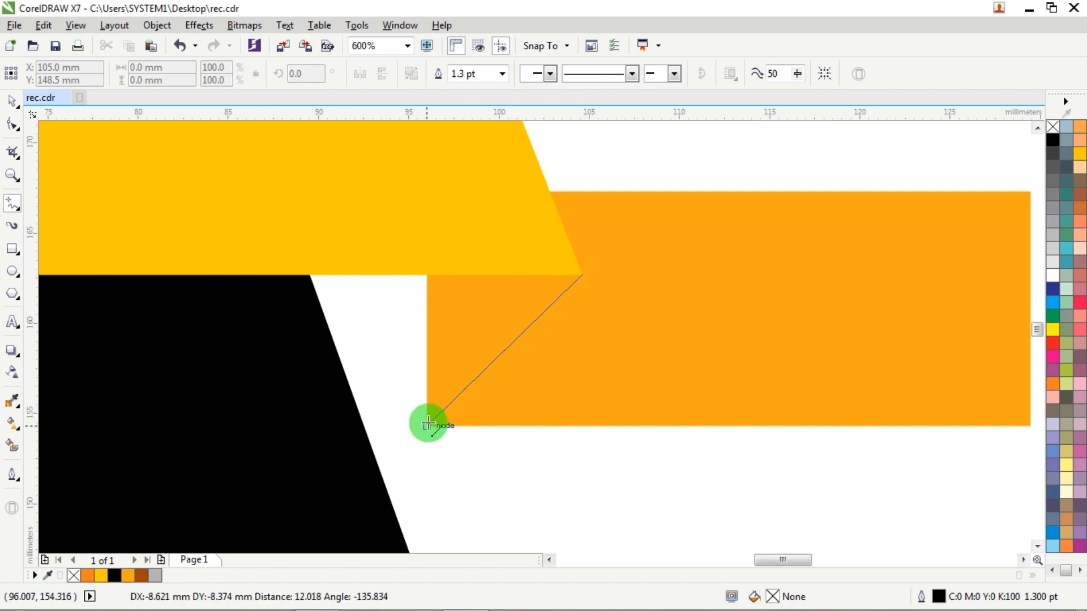
pyautogui.doubleClick(428, 424)
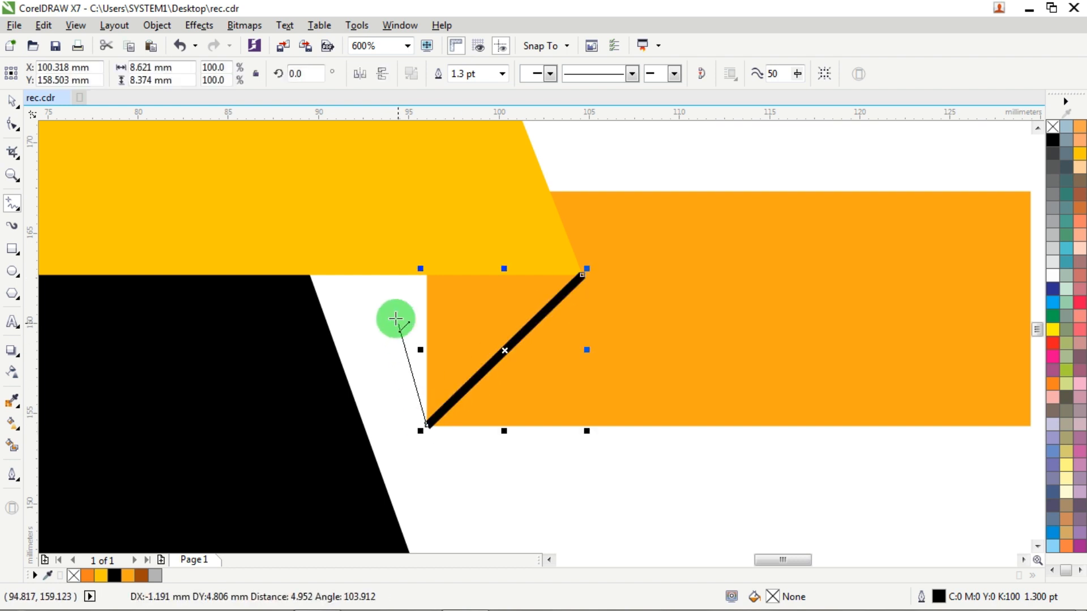
pyautogui.click(371, 275)
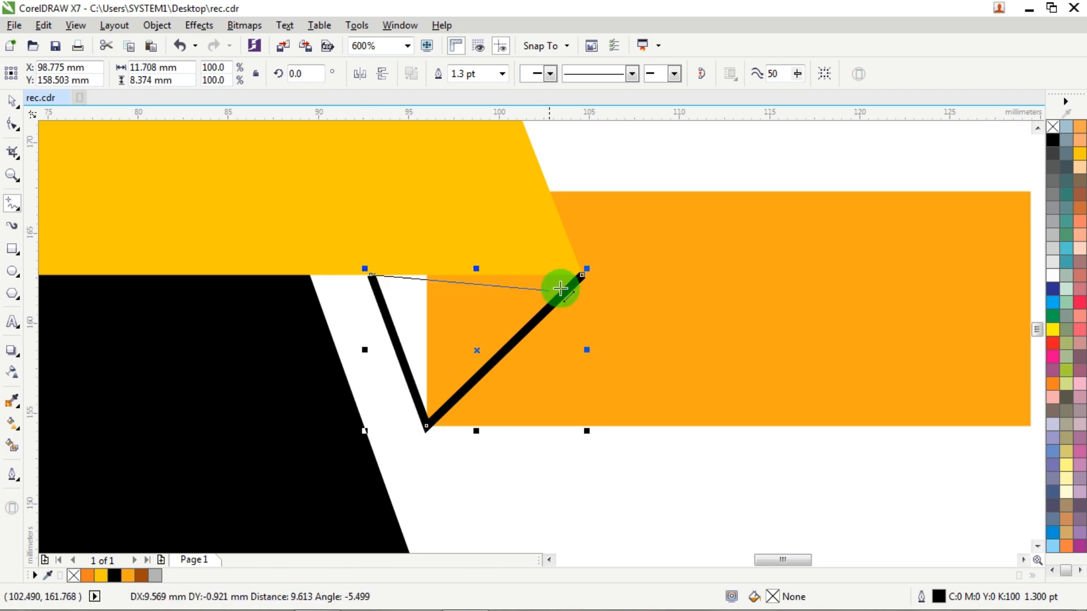
pyautogui.click(582, 276)
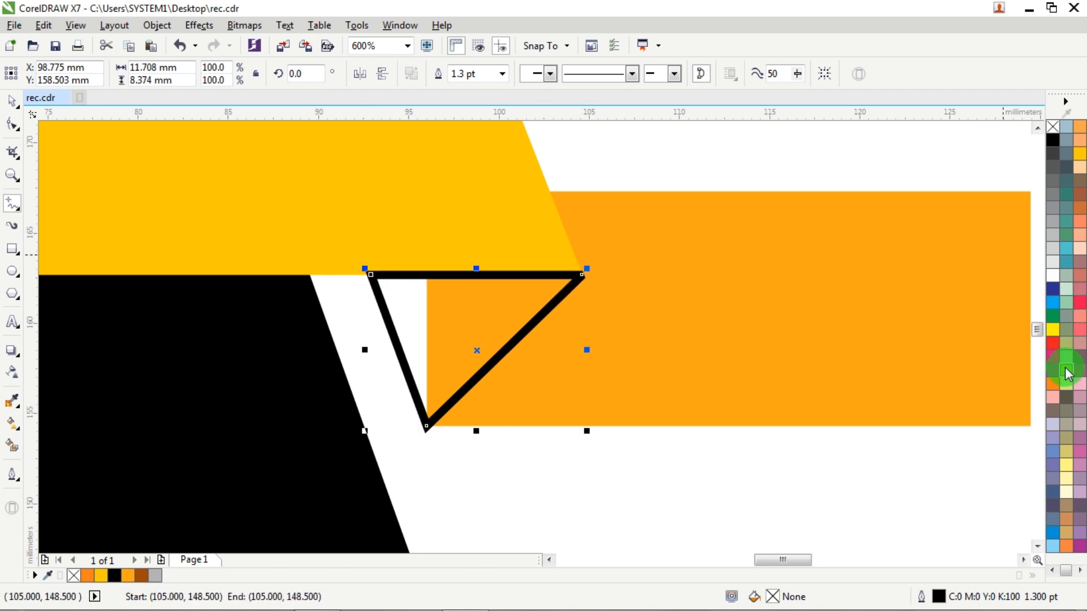
# Fill the fold triangle with orange (C0 M60 Y100 K0) and remove its outline.
pyautogui.click(1054, 386)
pyautogui.rightClick(1052, 126)
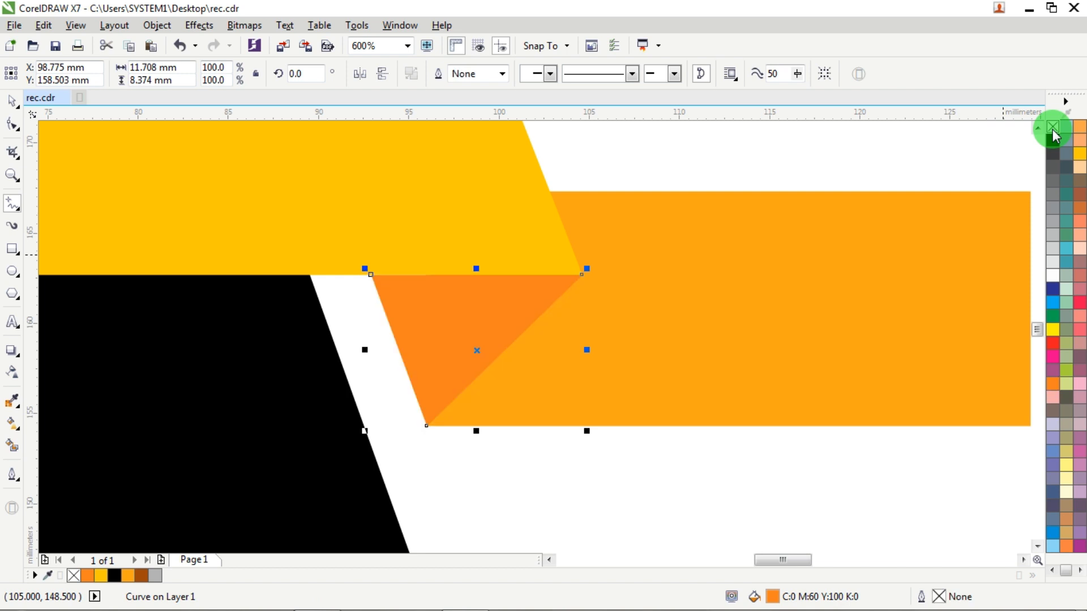
pyautogui.click(12, 101)
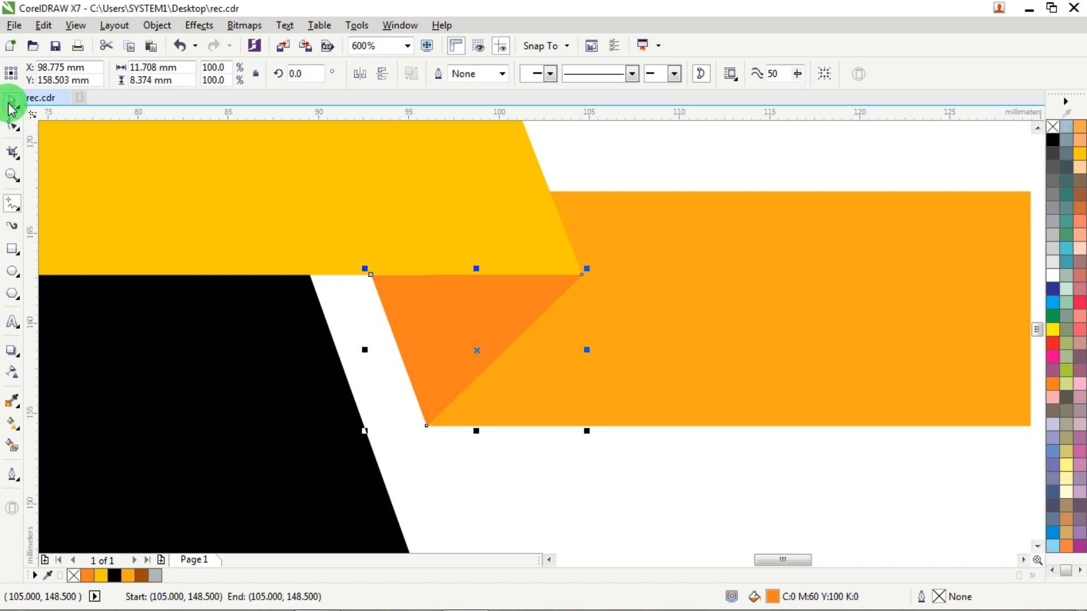
# Darken the fold triangle by setting the black value of its fill to 40.
pyautogui.doubleClick(772, 598)
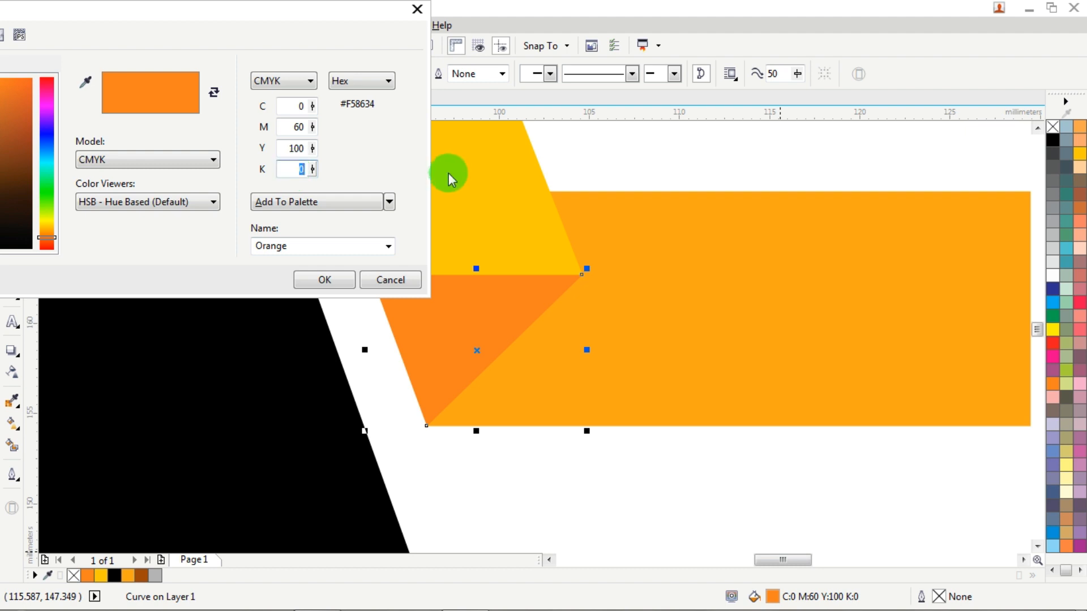
pyautogui.write('40')
pyautogui.hotkey('shift', 'Tab')
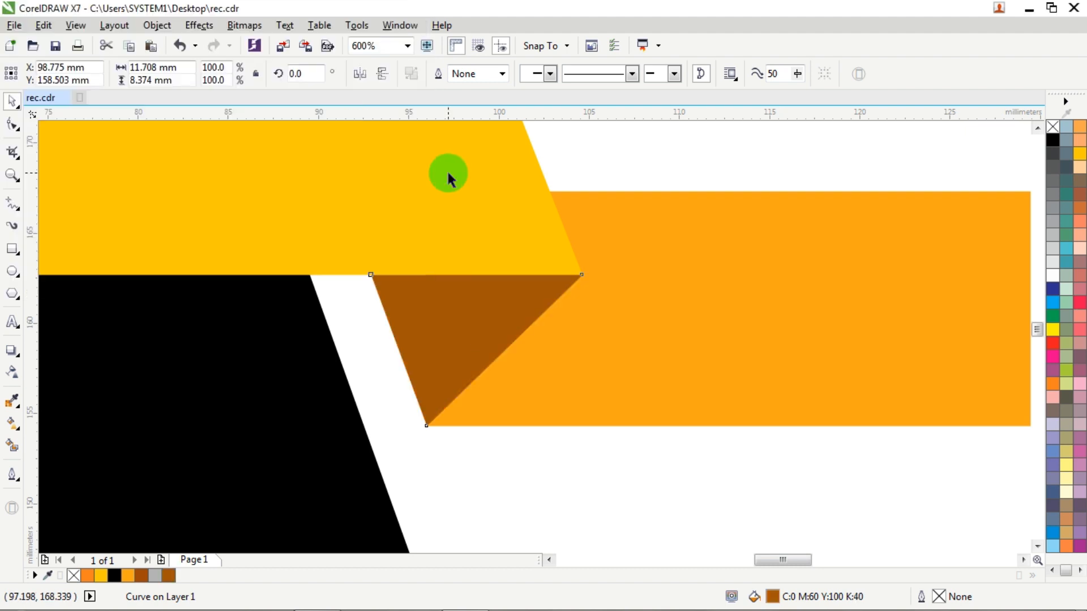
# Move the yellow bar, orange bar and fold triangle together down by about 1.4 mm on the card.
pyautogui.click(666, 485)
pyautogui.scroll(-3, 666, 488)
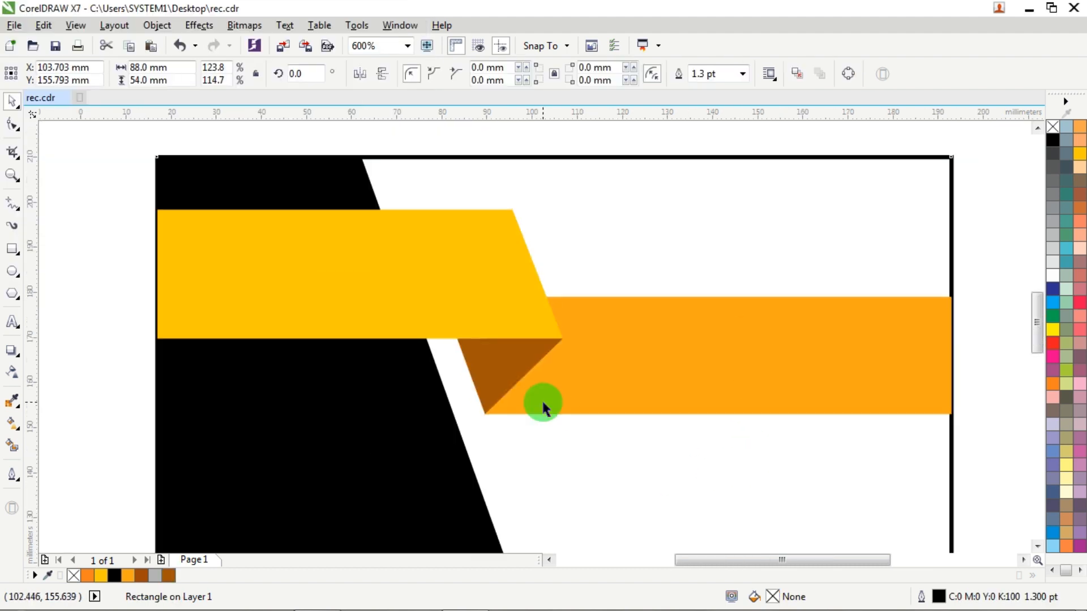
pyautogui.click(598, 192)
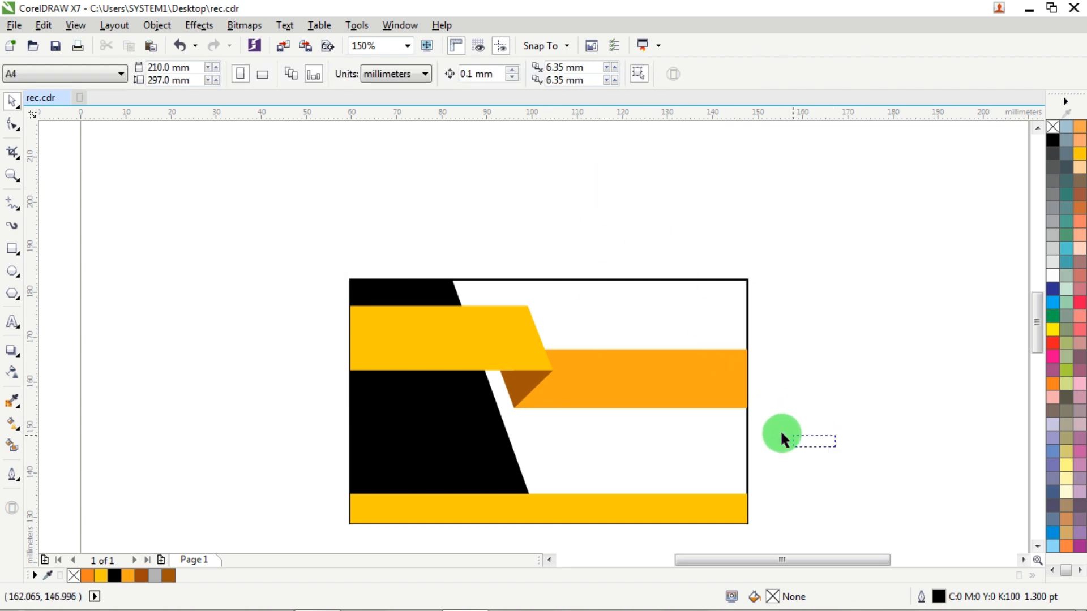
pyautogui.moveTo(781, 439); pyautogui.dragTo(250, 290)
pyautogui.press('Down')
pyautogui.press('Down')
pyautogui.press('Down')
pyautogui.press('Down')
pyautogui.press('Down')
pyautogui.press('Down')
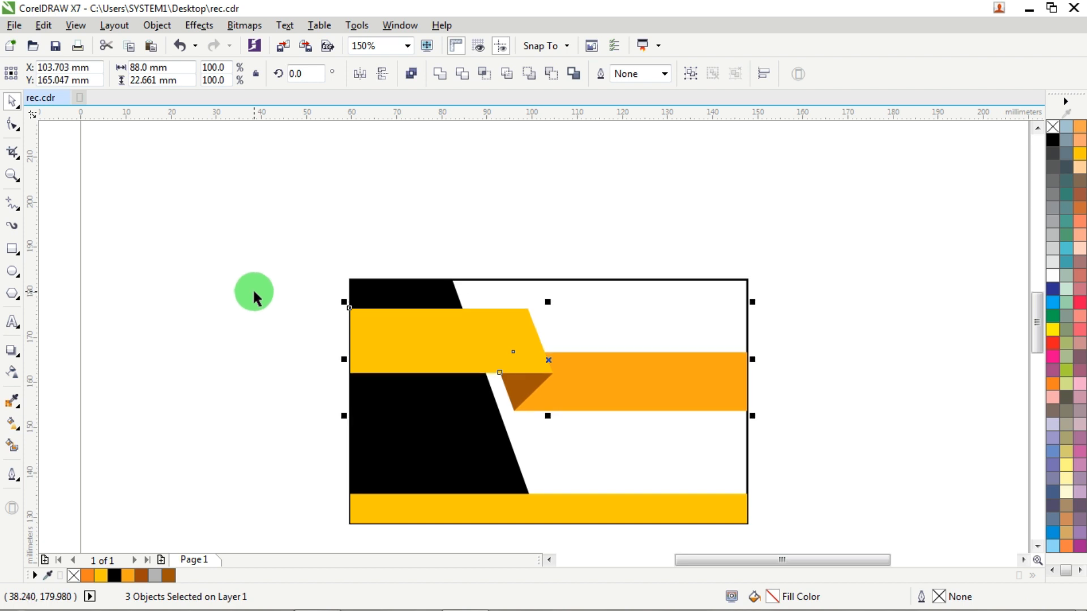
pyautogui.press('Down')
pyautogui.press('Down')
pyautogui.press('Down')
pyautogui.press('Down')
pyautogui.press('Down')
pyautogui.press('Down')
# Raise the yellow ribbon bar's two upper nodes by about 2.1 mm to make the bar taller.
pyautogui.click(450, 326)
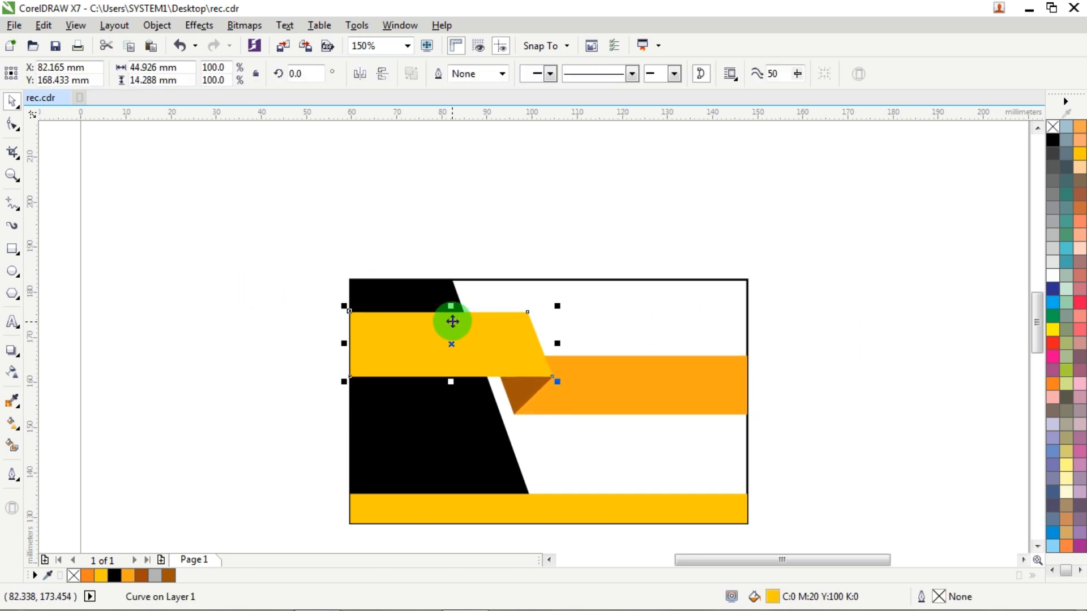
pyautogui.scroll(1, 453, 321)
pyautogui.click(13, 124)
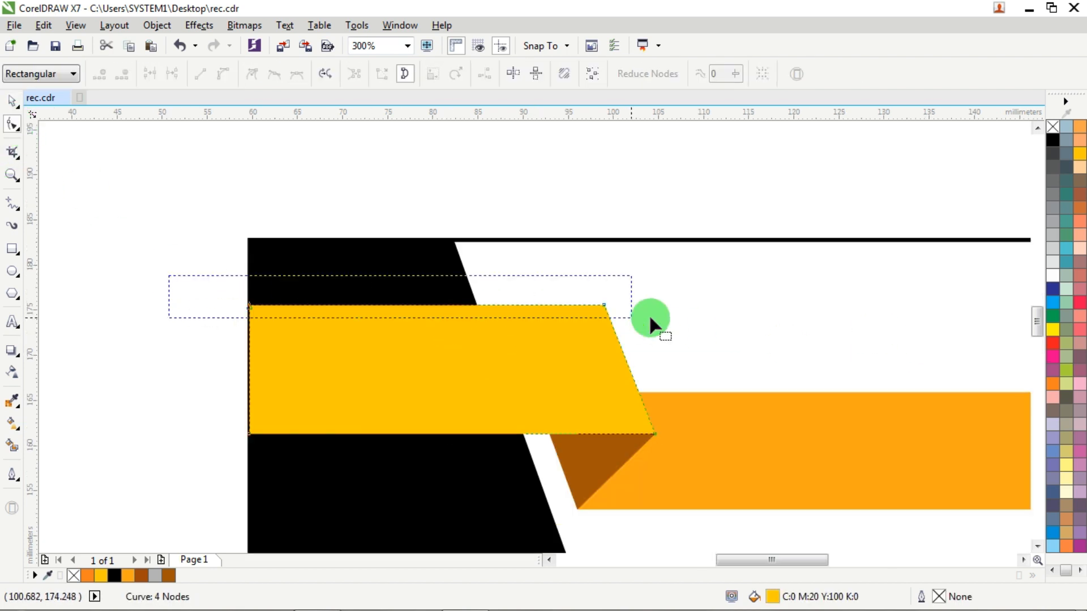
pyautogui.moveTo(650, 318); pyautogui.dragTo(604, 286)
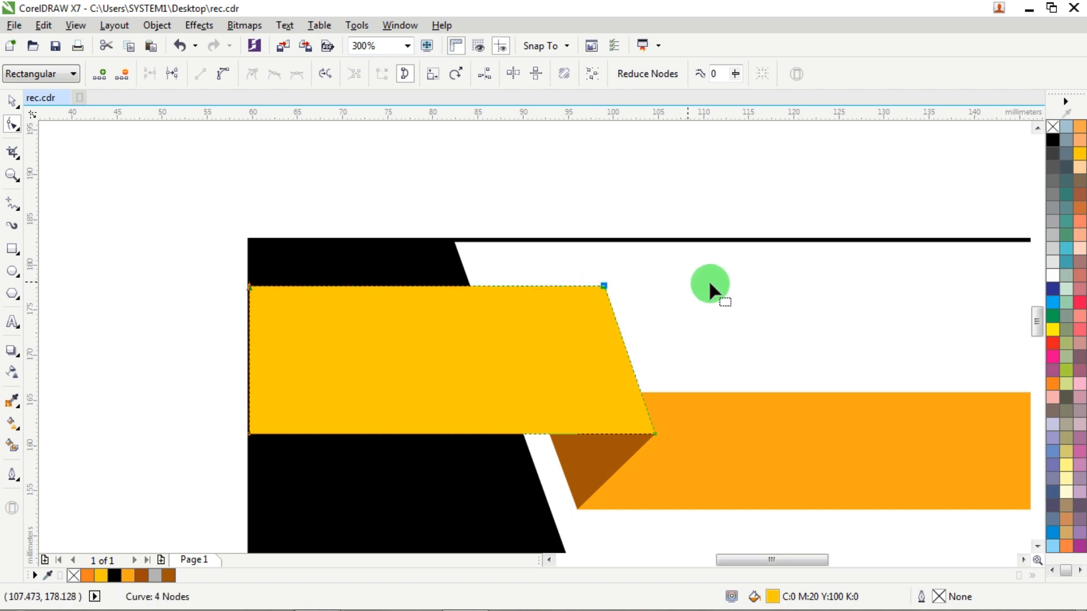
pyautogui.click(12, 101)
pyautogui.click(138, 164)
pyautogui.scroll(-2, 145, 177)
pyautogui.scroll(1, 234, 207)
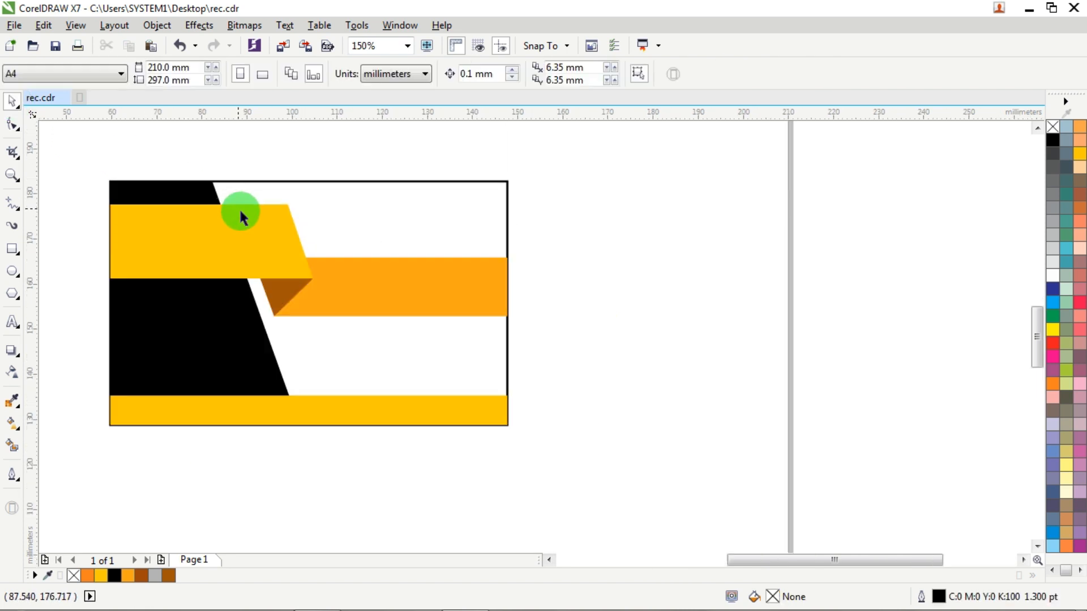
# Move the yellow bar, orange bar and fold triangle together down by about 1.3 mm.
pyautogui.moveTo(578, 351); pyautogui.dragTo(94, 201)
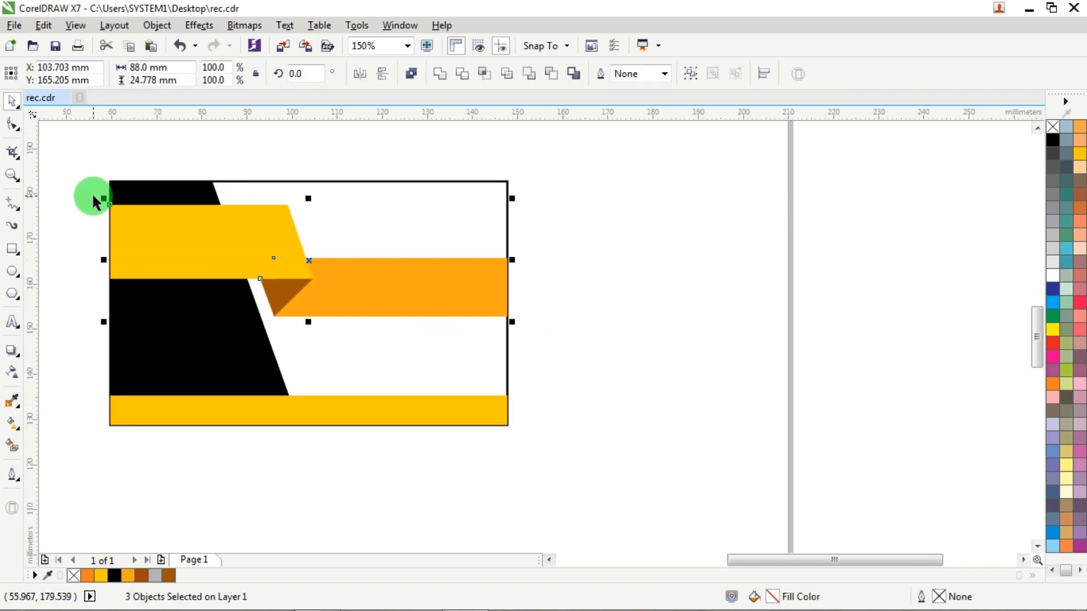
pyautogui.press('Down')
pyautogui.click(665, 253)
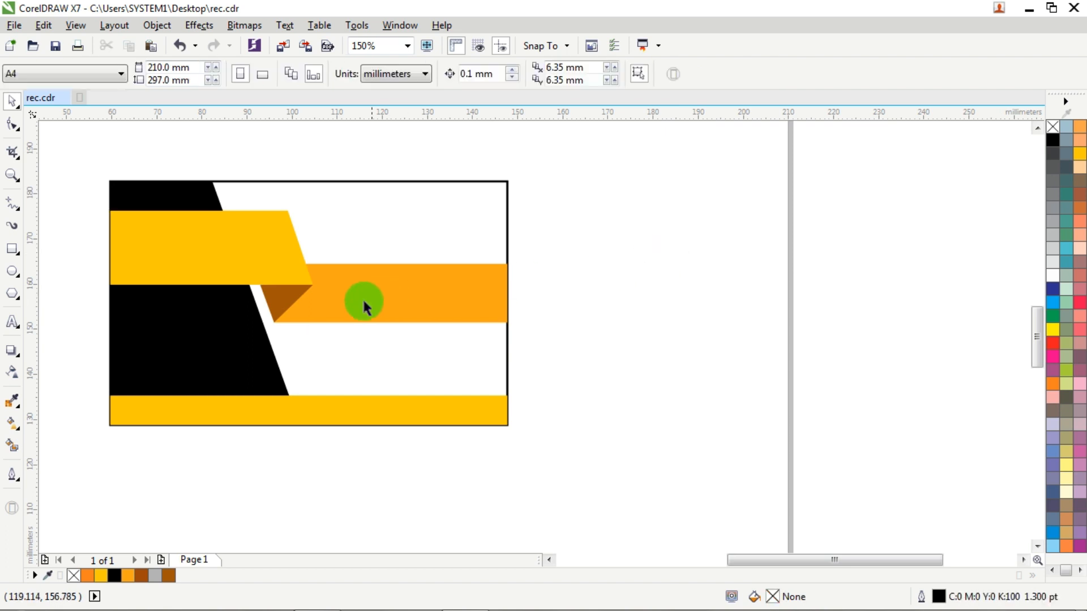
pyautogui.moveTo(576, 199); pyautogui.dragTo(93, 333)
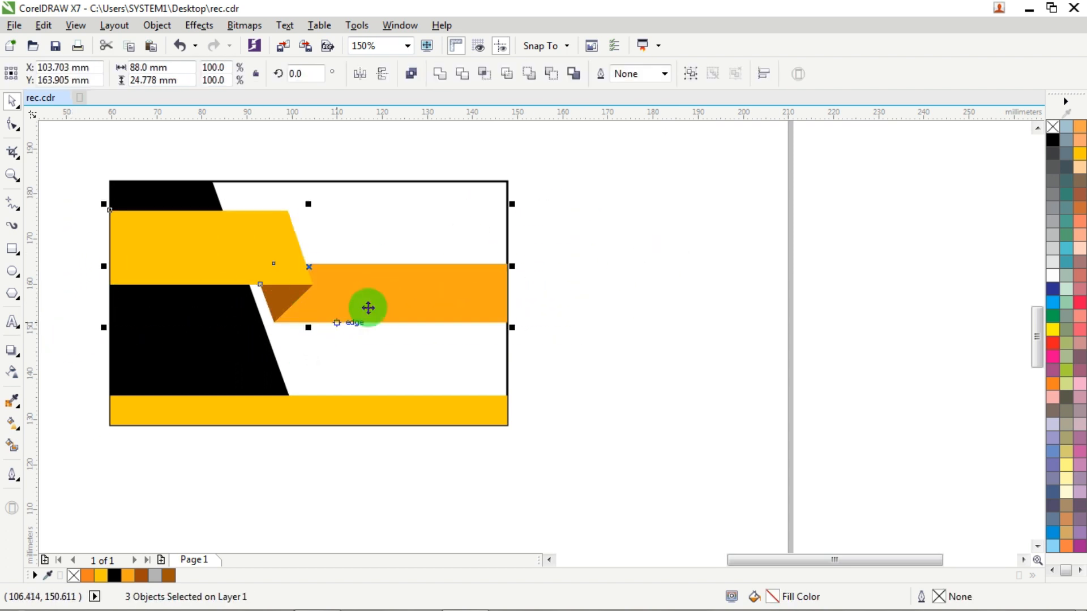
pyautogui.click(589, 263)
# Convert the orange bar to curves and raise its two upper nodes to make it about 16.4 mm tall.
pyautogui.scroll(1, 313, 291)
pyautogui.click(456, 261)
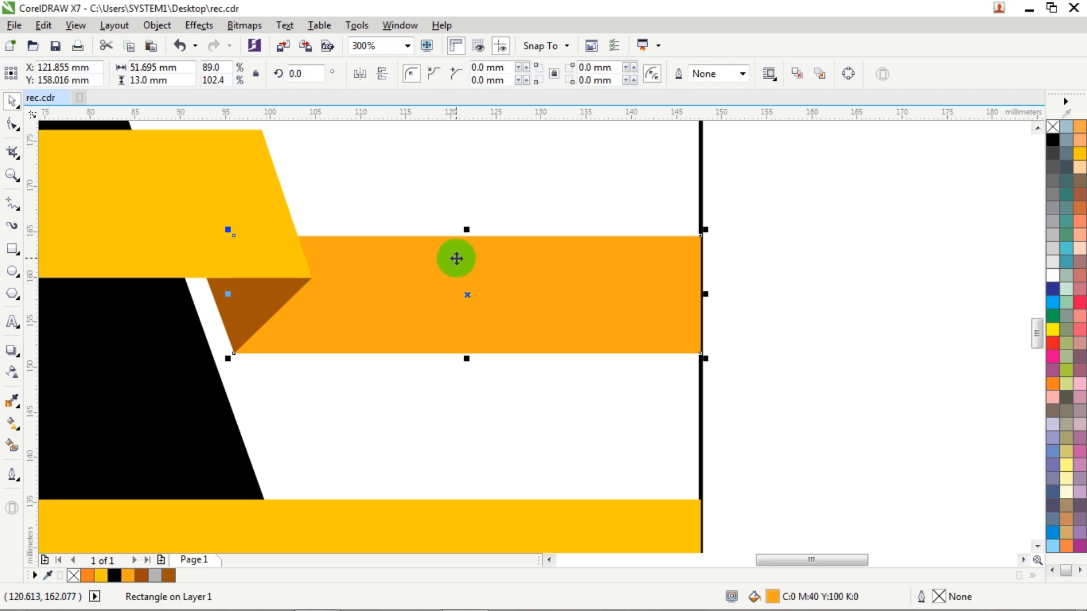
pyautogui.click(13, 125)
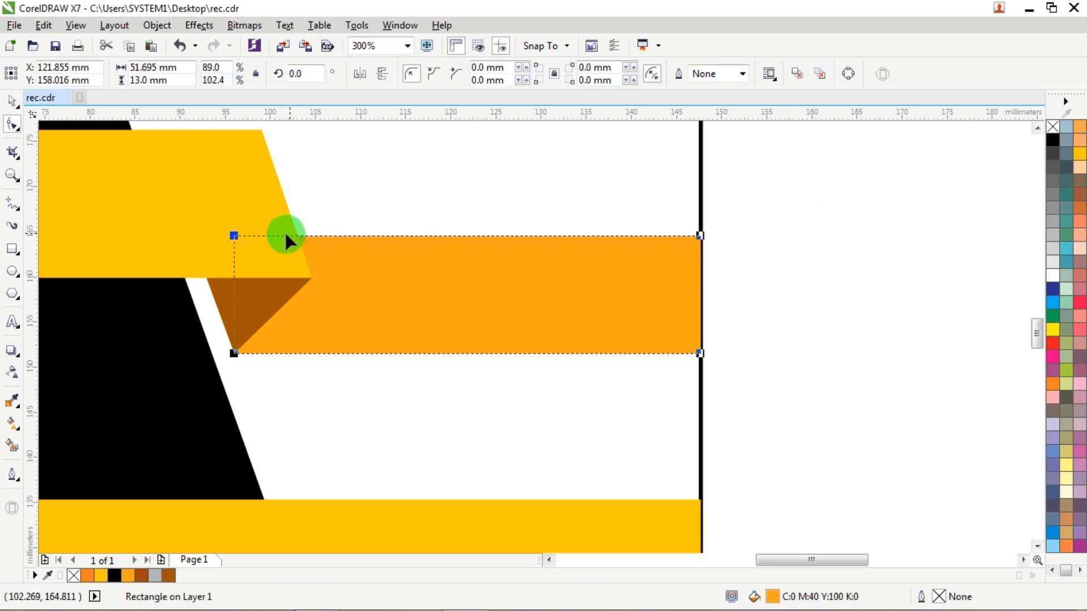
pyautogui.hotkey('ctrl', 'q')
pyautogui.moveTo(795, 211); pyautogui.dragTo(152, 249)
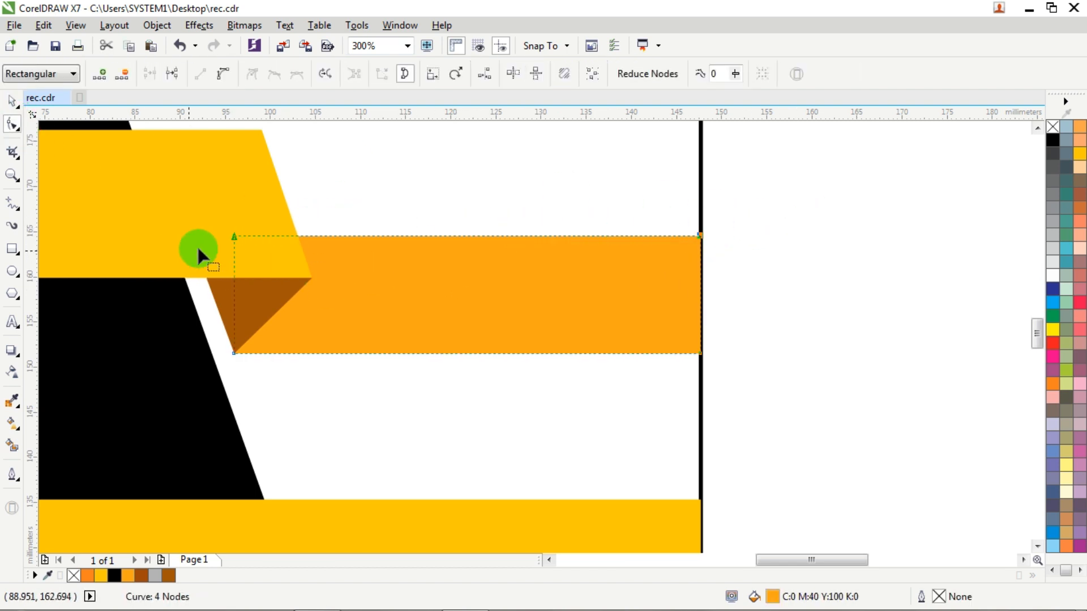
pyautogui.moveTo(232, 236); pyautogui.dragTo(233, 205)
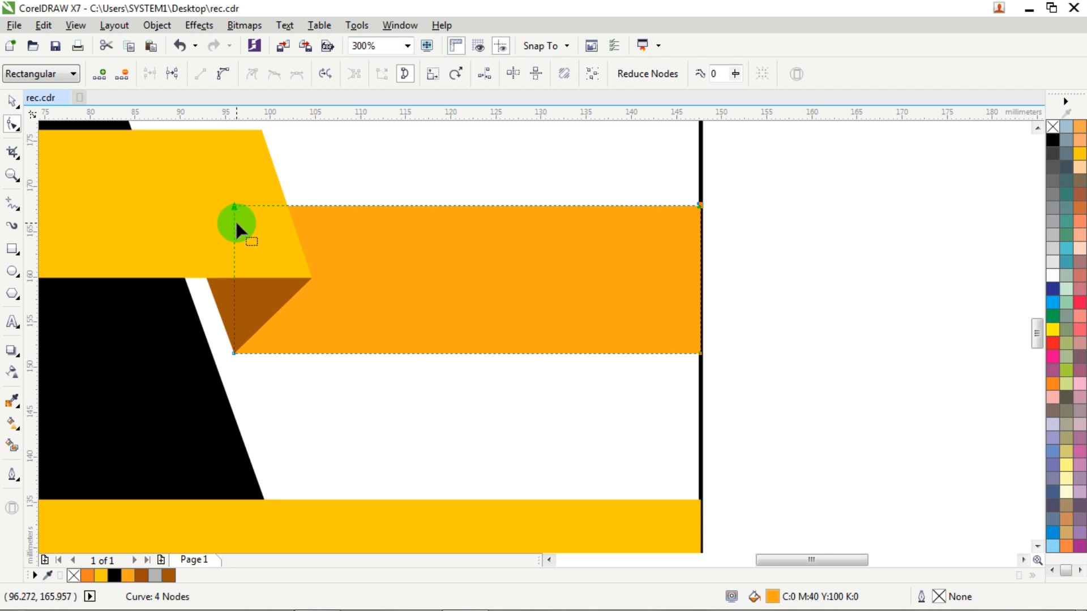
pyautogui.click(10, 106)
pyautogui.scroll(-2, 245, 222)
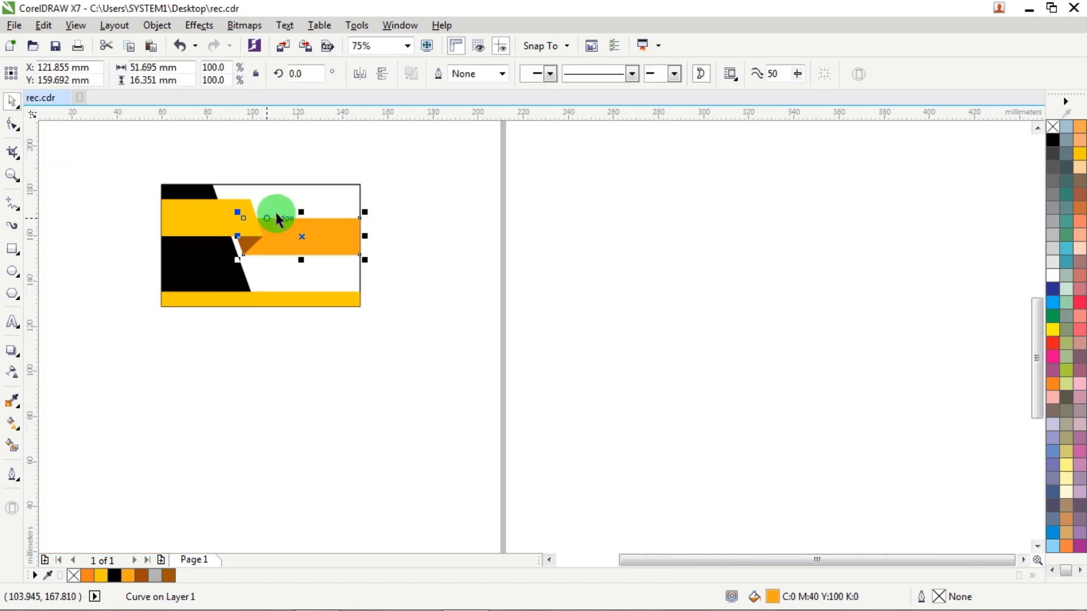
pyautogui.click(440, 194)
# Draw a slanted line spanning about 9.5 × 23.6 mm across the orange bar and shift it about 4.4 mm to the right.
pyautogui.scroll(1, 259, 208)
pyautogui.scroll(1, 313, 241)
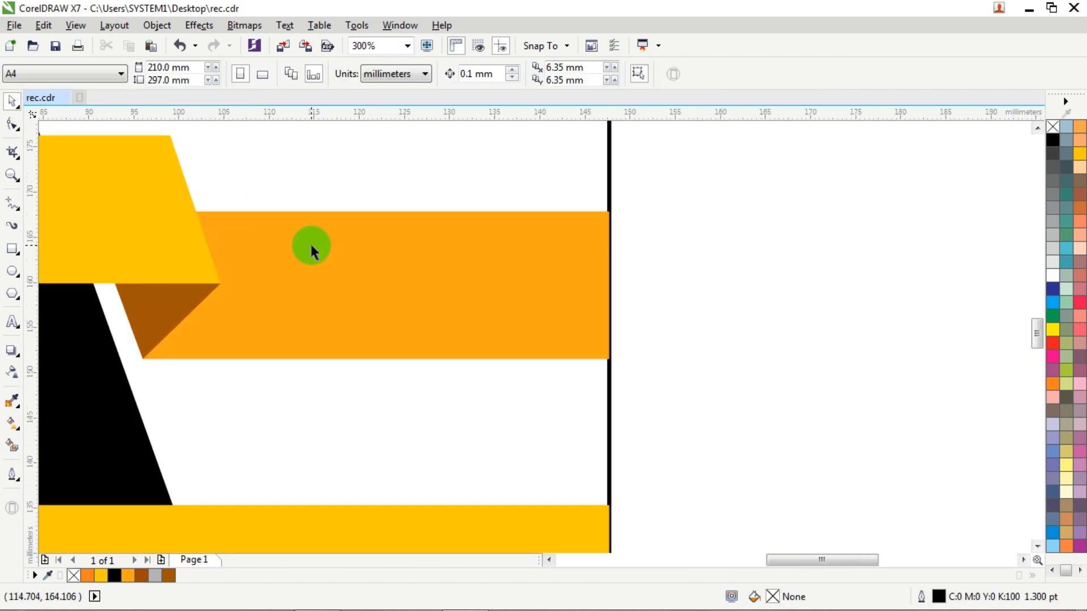
pyautogui.click(14, 202)
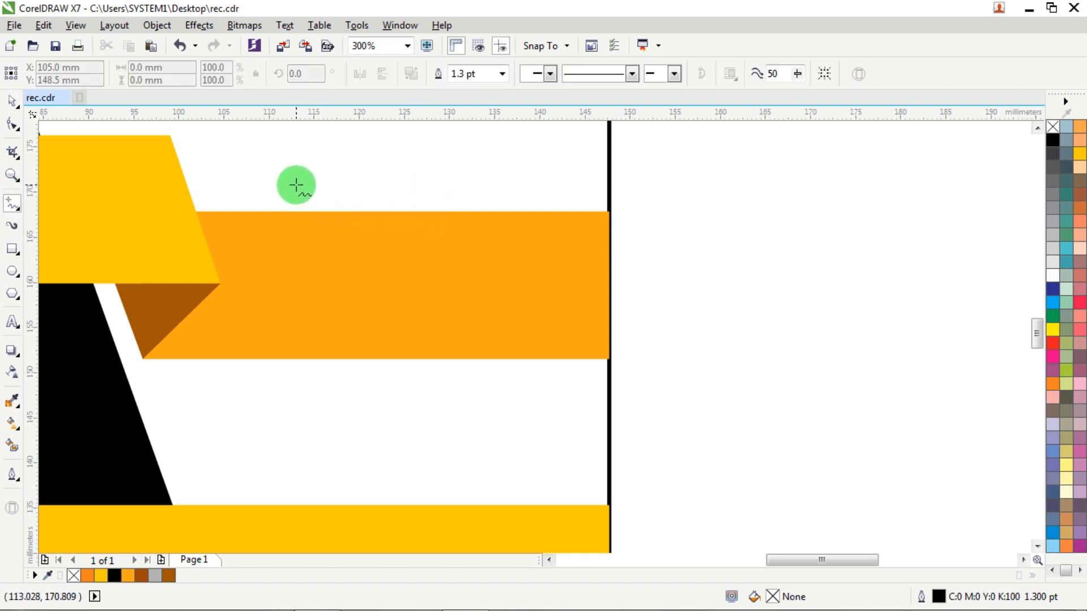
pyautogui.click(296, 184)
pyautogui.click(382, 398)
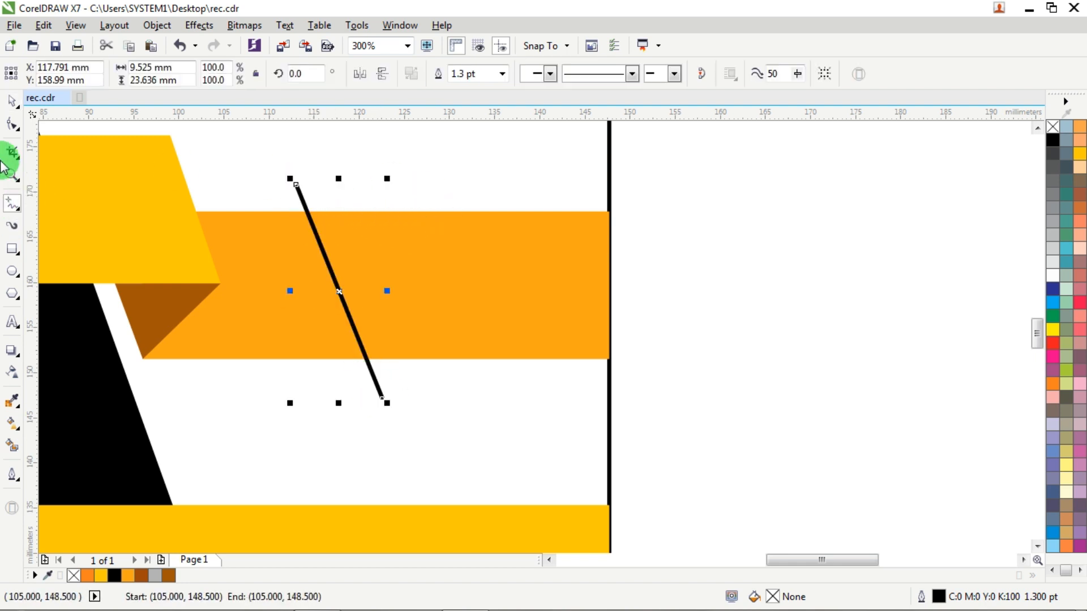
pyautogui.click(16, 102)
pyautogui.moveTo(326, 263); pyautogui.dragTo(363, 262)
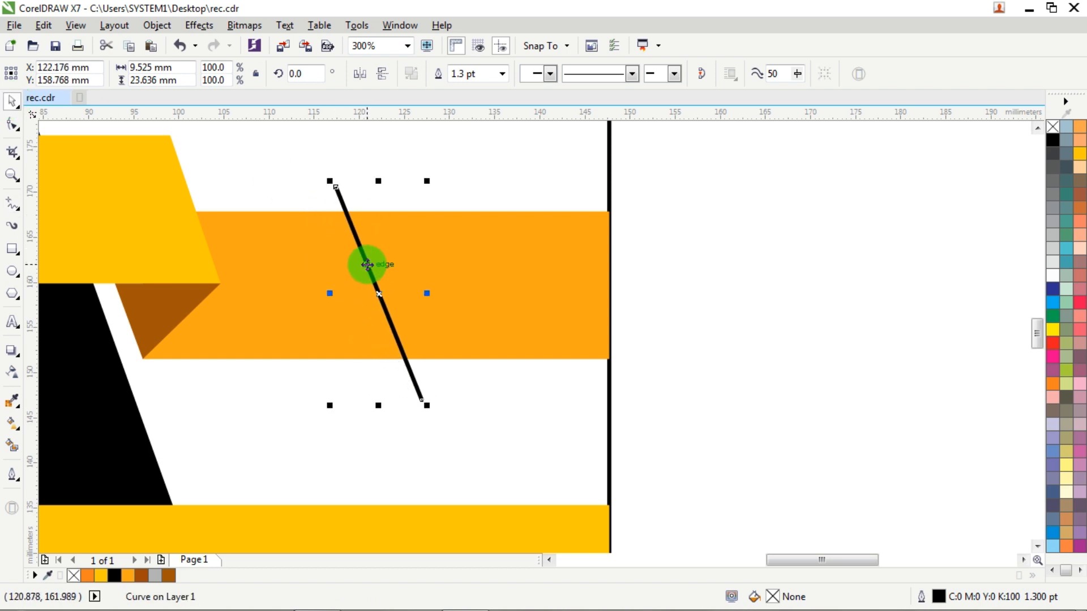
pyautogui.click(783, 204)
# Smart-fill the part of the orange bar right of the slanted line, coloring it yellow (C0 M20 Y100 K0) without an outline.
pyautogui.click(15, 469)
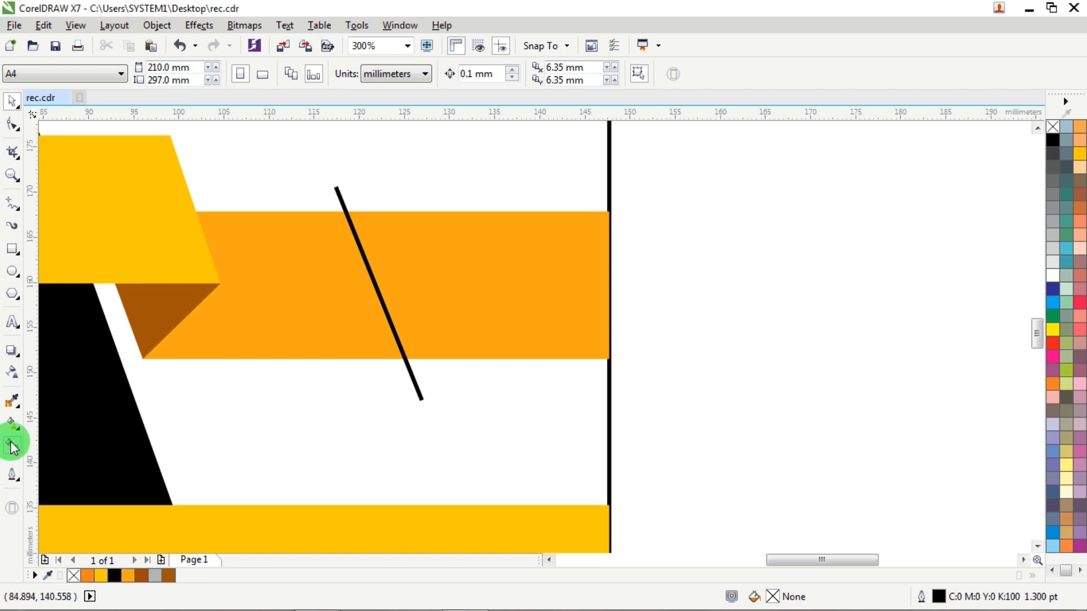
pyautogui.click(531, 250)
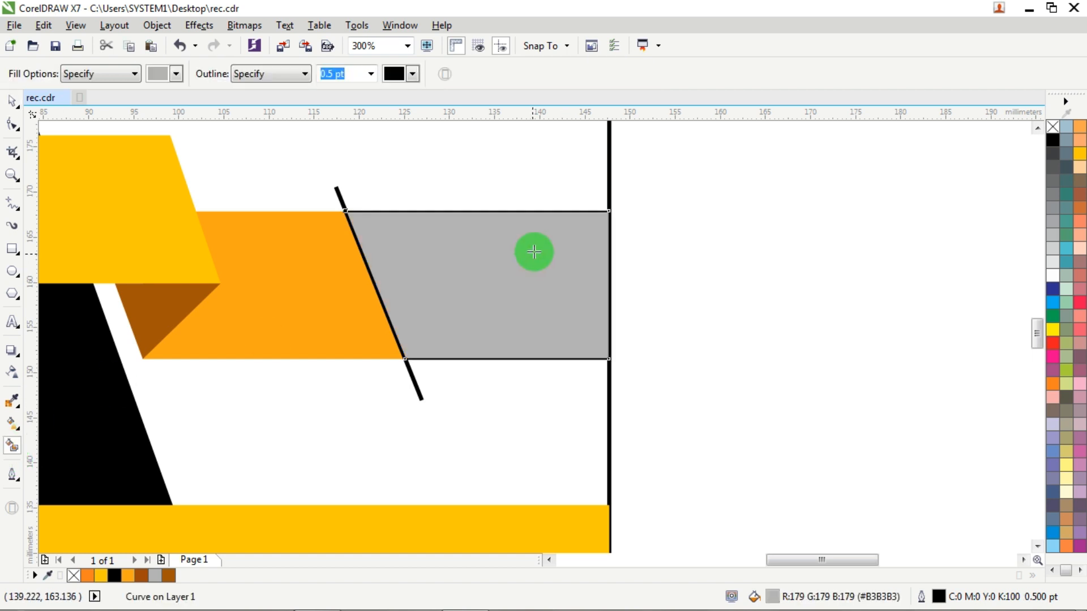
pyautogui.click(1079, 153)
pyautogui.rightClick(1052, 126)
# Delete the slanted dividing line that crosses the orange bar.
pyautogui.click(12, 102)
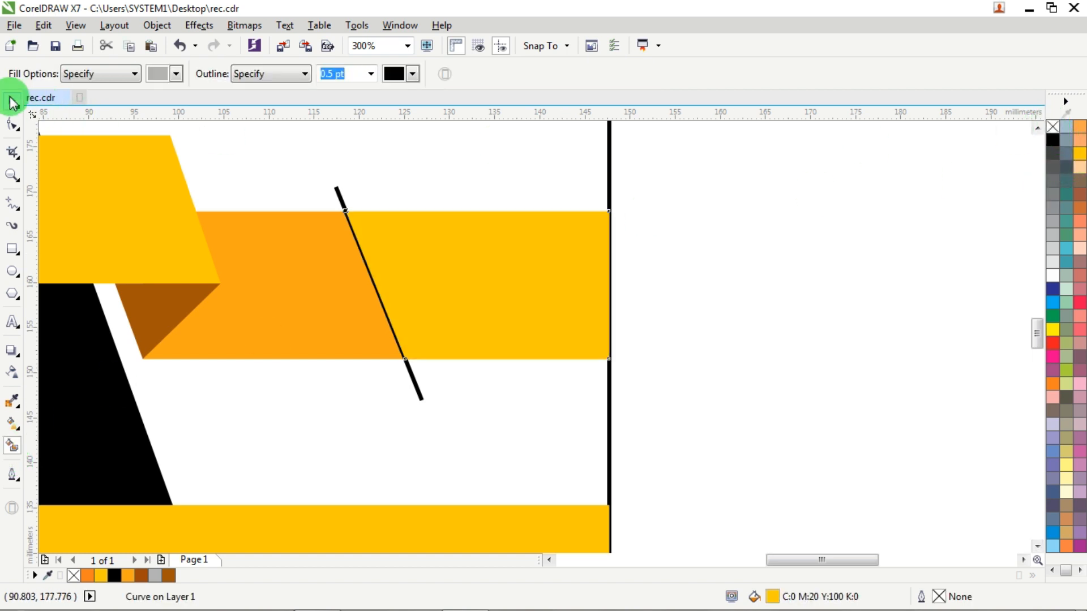
pyautogui.click(8, 102)
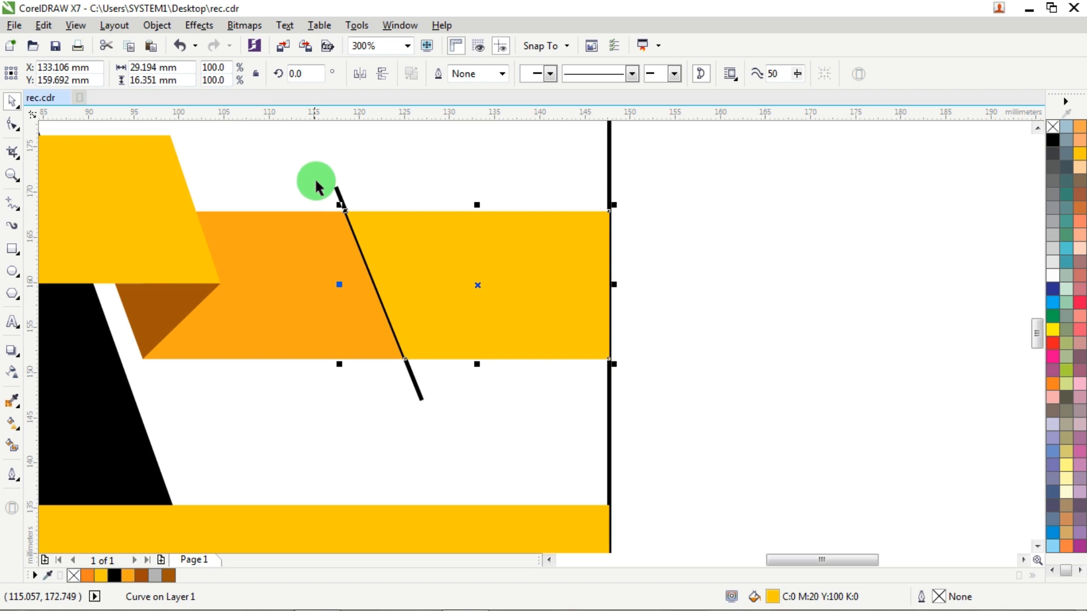
pyautogui.click(339, 198)
pyautogui.press('Delete')
pyautogui.scroll(-2, 735, 293)
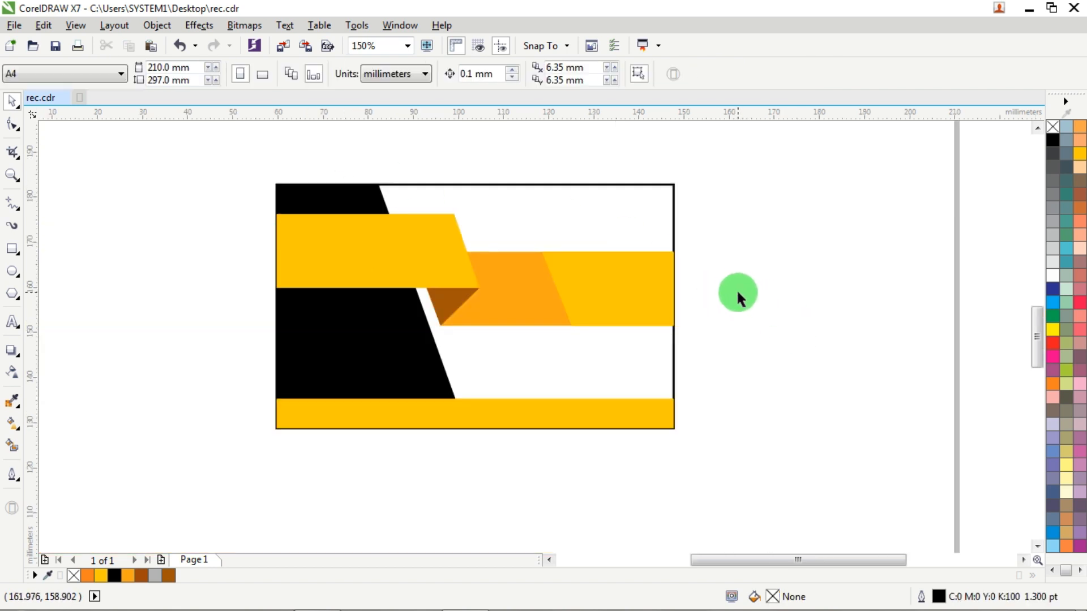
# Draw a backdrop rectangle about 101.4 × 64.2 mm around the card, fill it 40% black without outline, and send it to the back.
pyautogui.click(12, 250)
pyautogui.moveTo(235, 157); pyautogui.dragTo(693, 447)
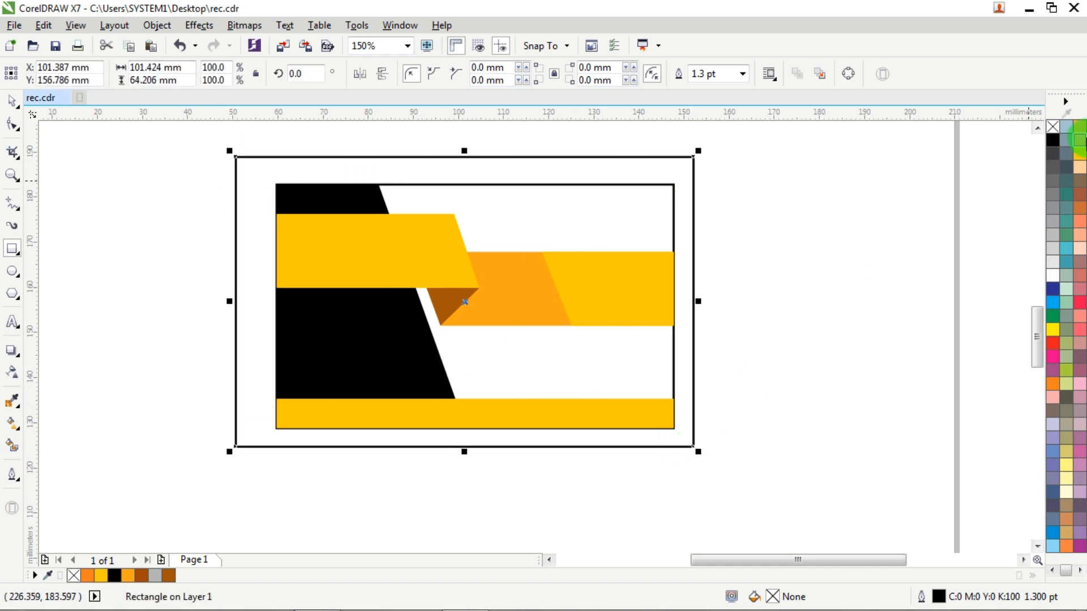
pyautogui.click(1052, 223)
pyautogui.rightClick(1053, 126)
pyautogui.hotkey('shift', 'pagedown')
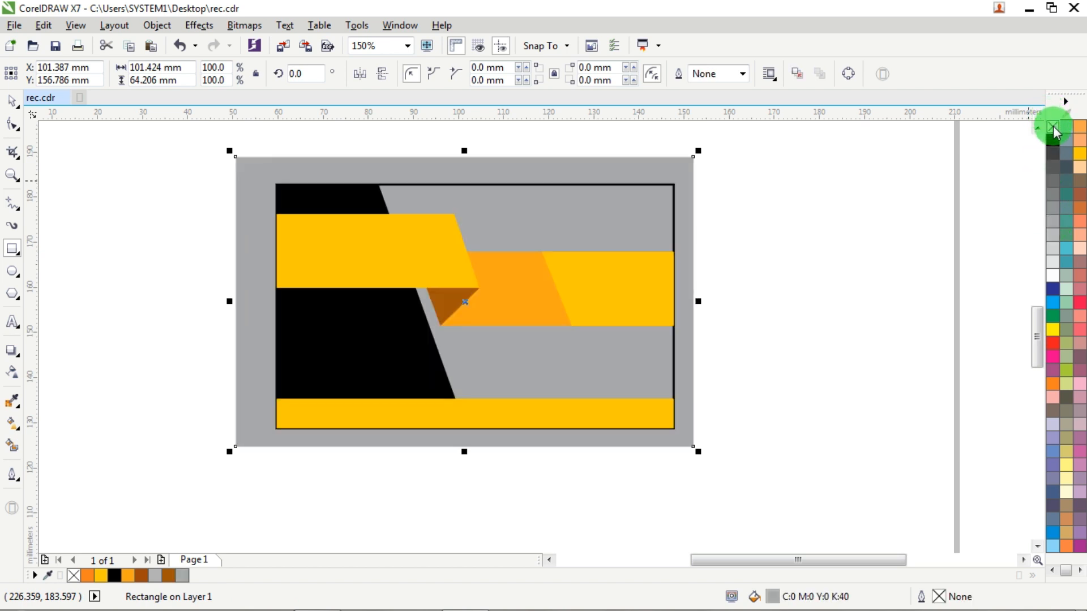
# Fill the 88 × 54 mm card rectangle with white and remove its outline.
pyautogui.click(12, 102)
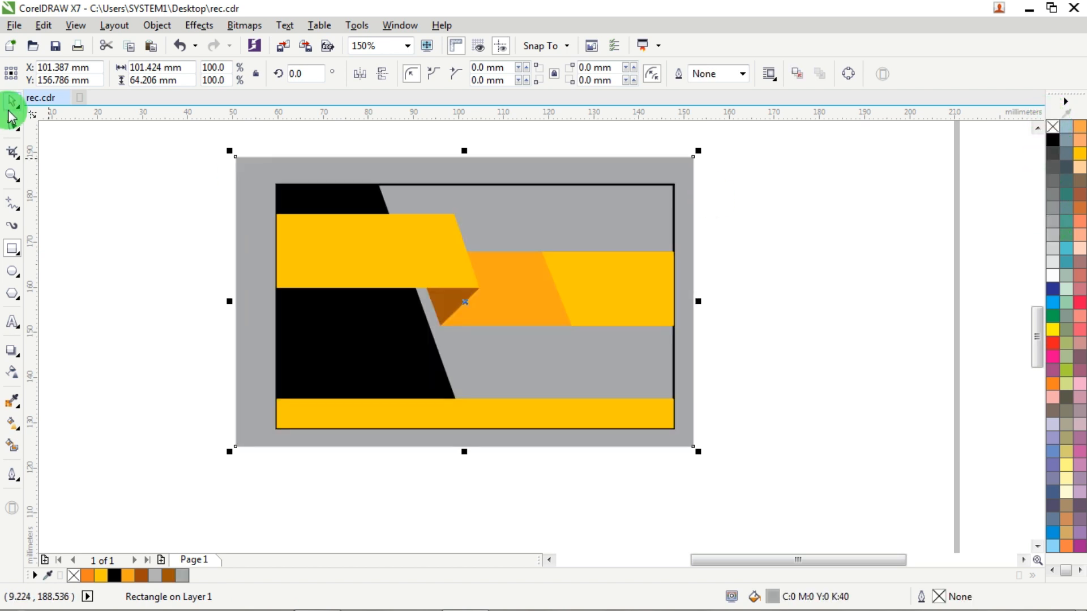
pyautogui.click(549, 186)
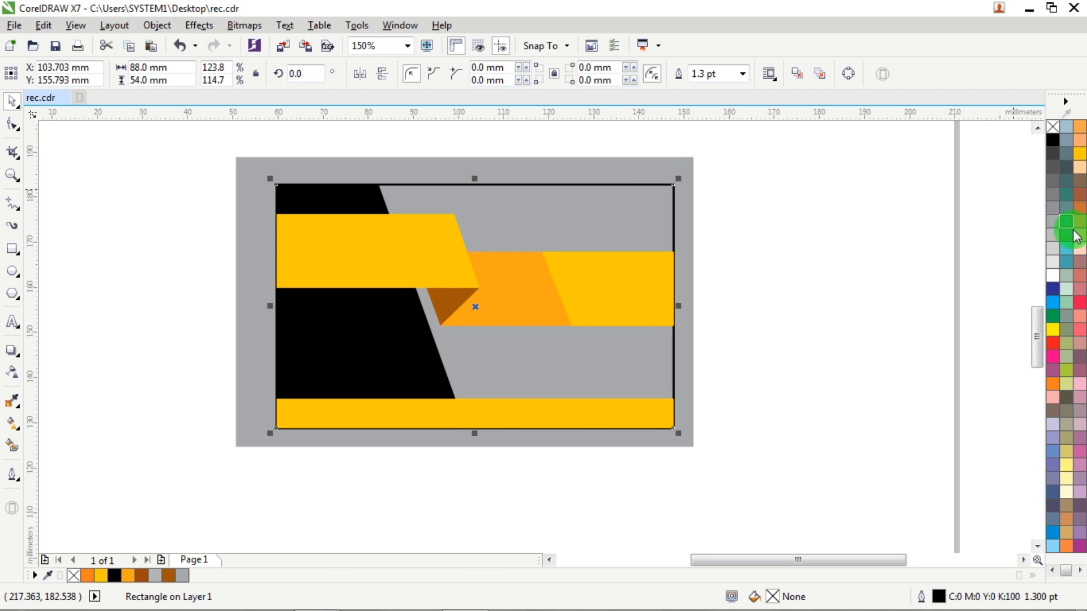
pyautogui.click(1053, 276)
pyautogui.rightClick(1053, 125)
pyautogui.click(719, 204)
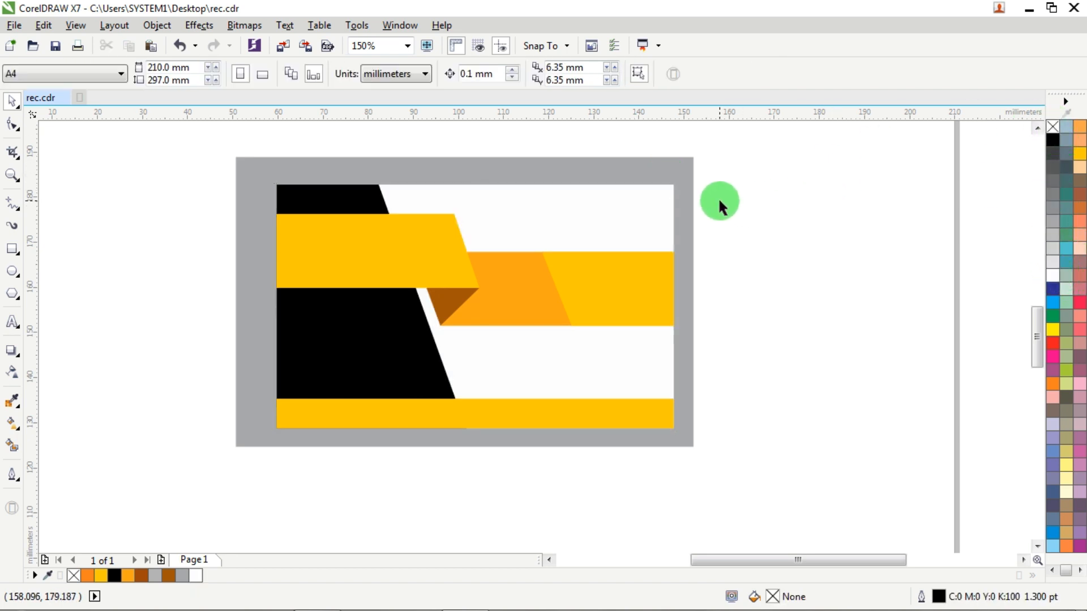
# Move all four ribbon pieces, including the new yellow segment, down together by about 1.4 mm.
pyautogui.moveTo(763, 190); pyautogui.dragTo(158, 344)
pyautogui.press('Down')
pyautogui.press('Down')
pyautogui.press('Down')
pyautogui.press('Down')
pyautogui.press('Down')
pyautogui.press('Down')
pyautogui.press('Down')
pyautogui.press('Down')
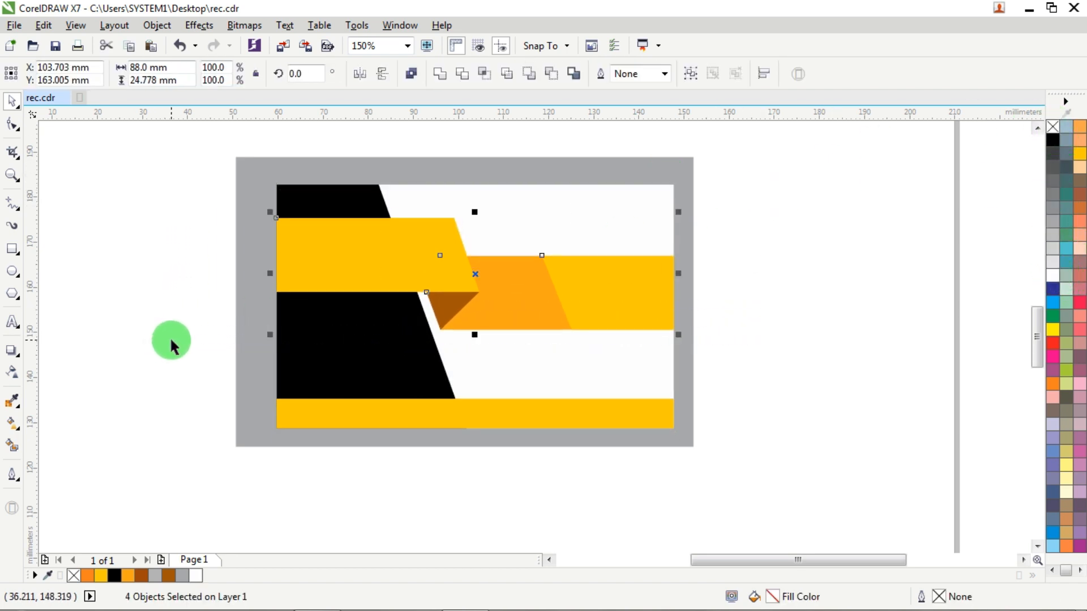
pyautogui.press('Down')
pyautogui.press('Down')
pyautogui.press('Down')
pyautogui.press('Down')
pyautogui.press('Down')
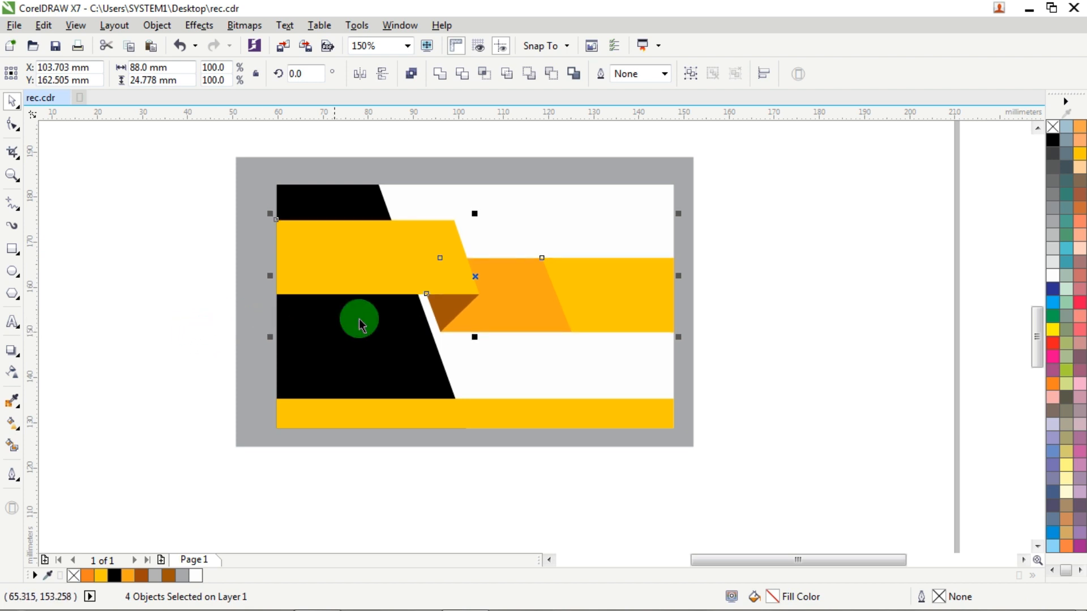